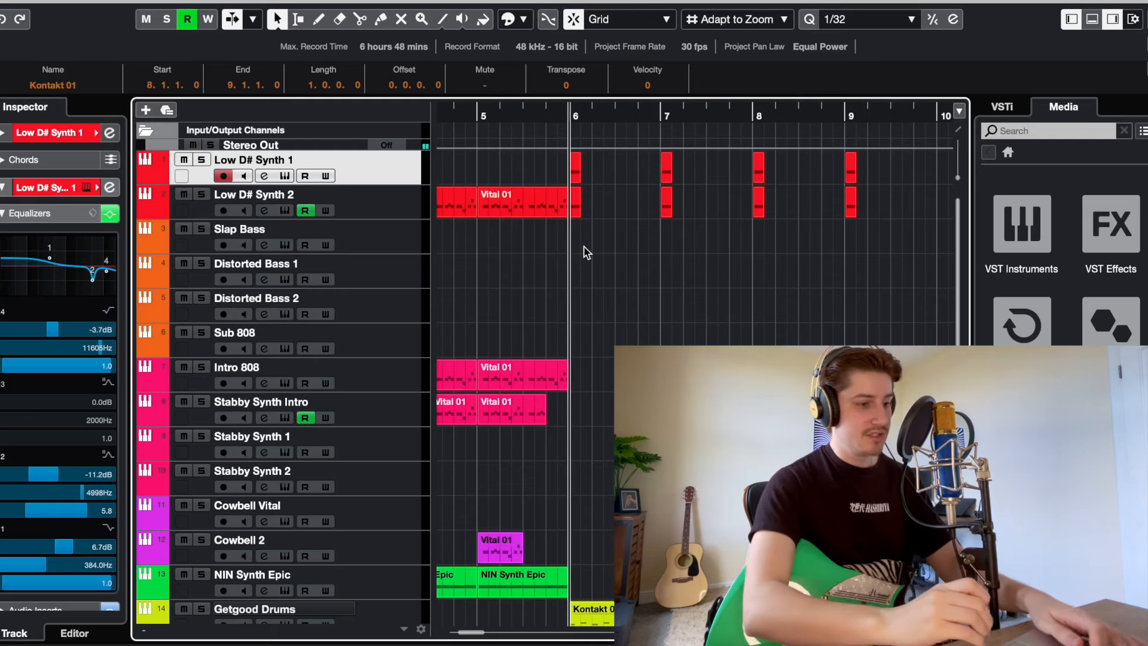
Review the Guitar L and Guitar R tracks and inspect the Fortin Cali Suite amp plug-in on Guitar R.
{"action": "scroll", "coordinate": [589, 397], "scroll_direction": "down", "scroll_amount": 6}
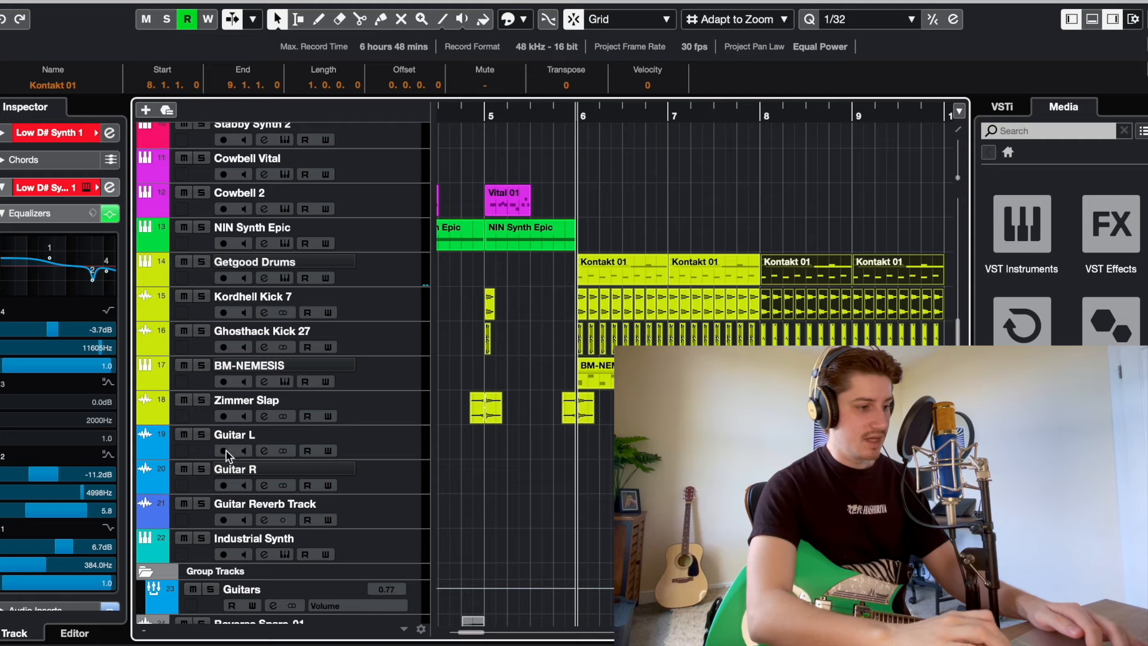
{"action": "left_click", "coordinate": [372, 448]}
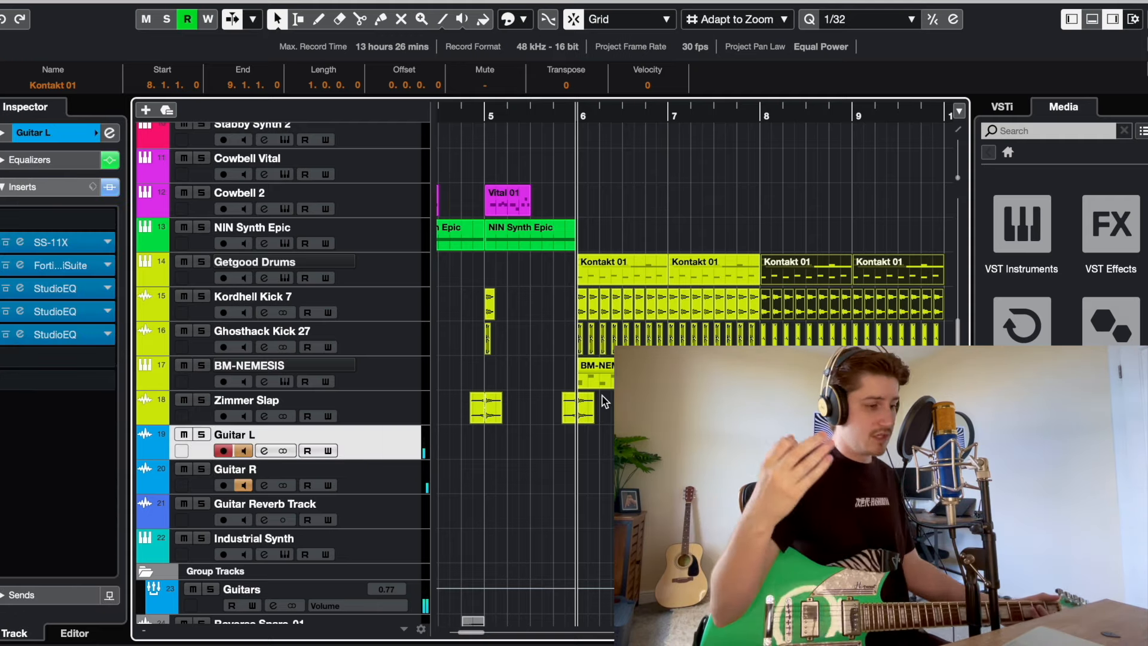
{"action": "key", "text": "Down"}
{"action": "left_click", "coordinate": [20, 265]}
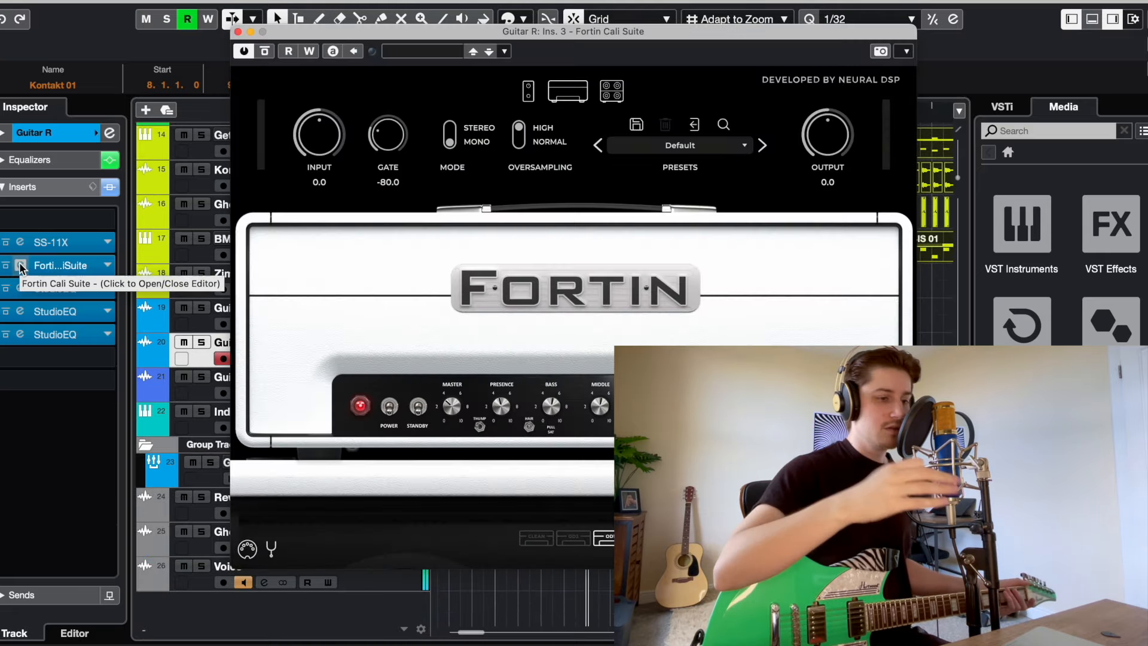
{"action": "left_click", "coordinate": [239, 31]}
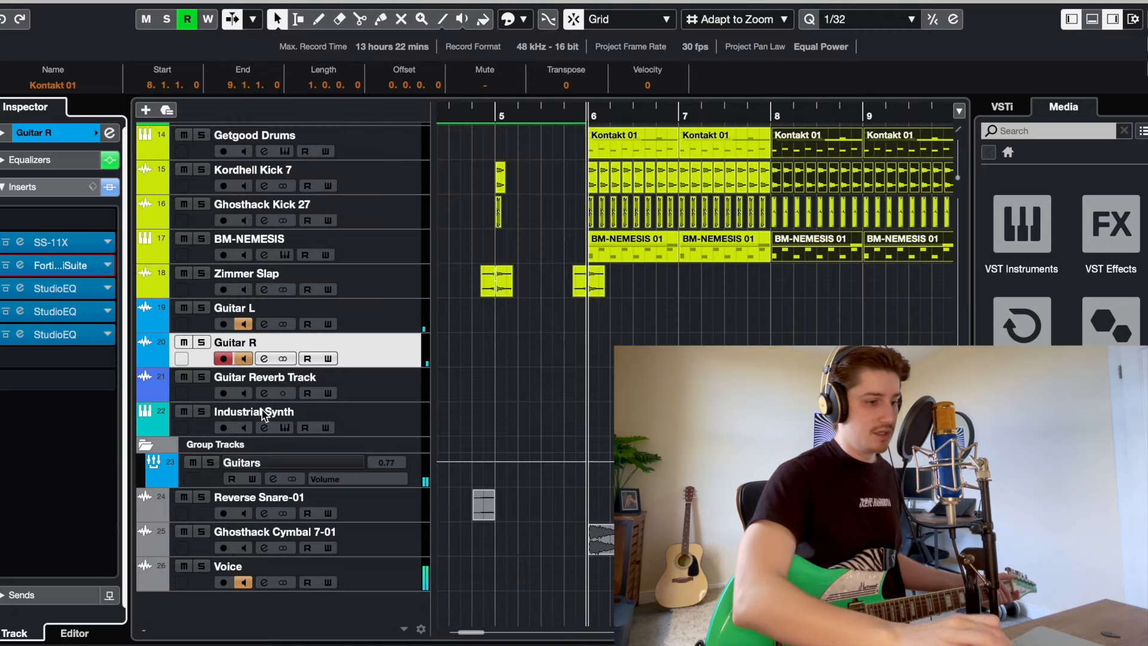
Inspect the Guitars group's channel EQ settings and its OTT insert effect.
{"action": "left_click", "coordinate": [274, 478]}
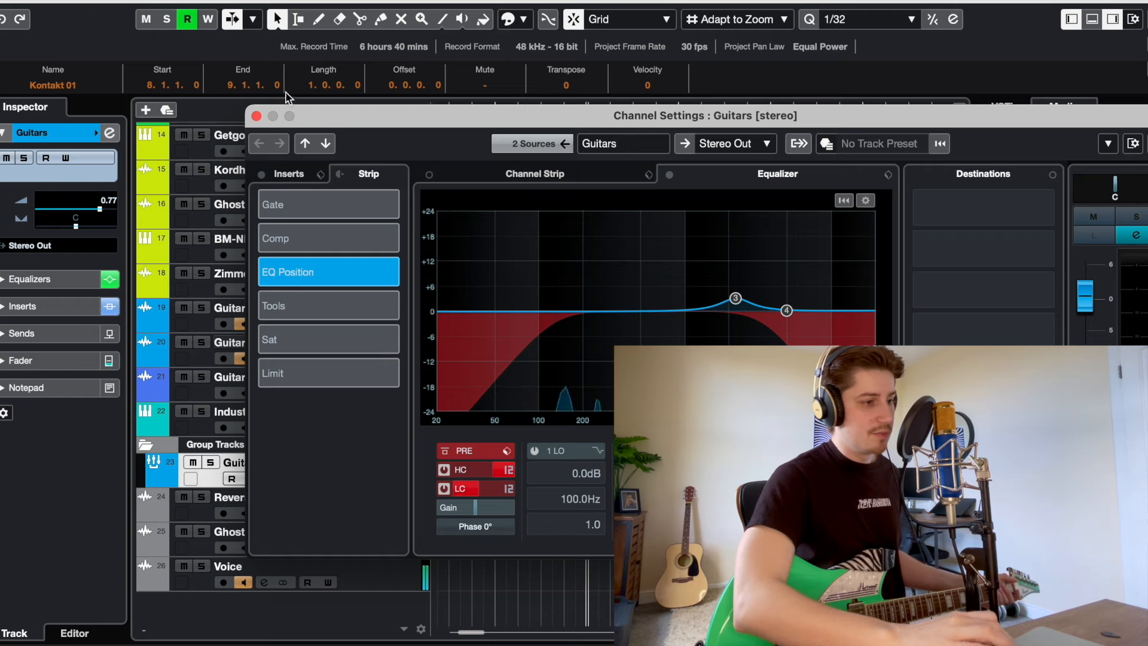
{"action": "left_click", "coordinate": [256, 117]}
{"action": "left_click", "coordinate": [25, 305]}
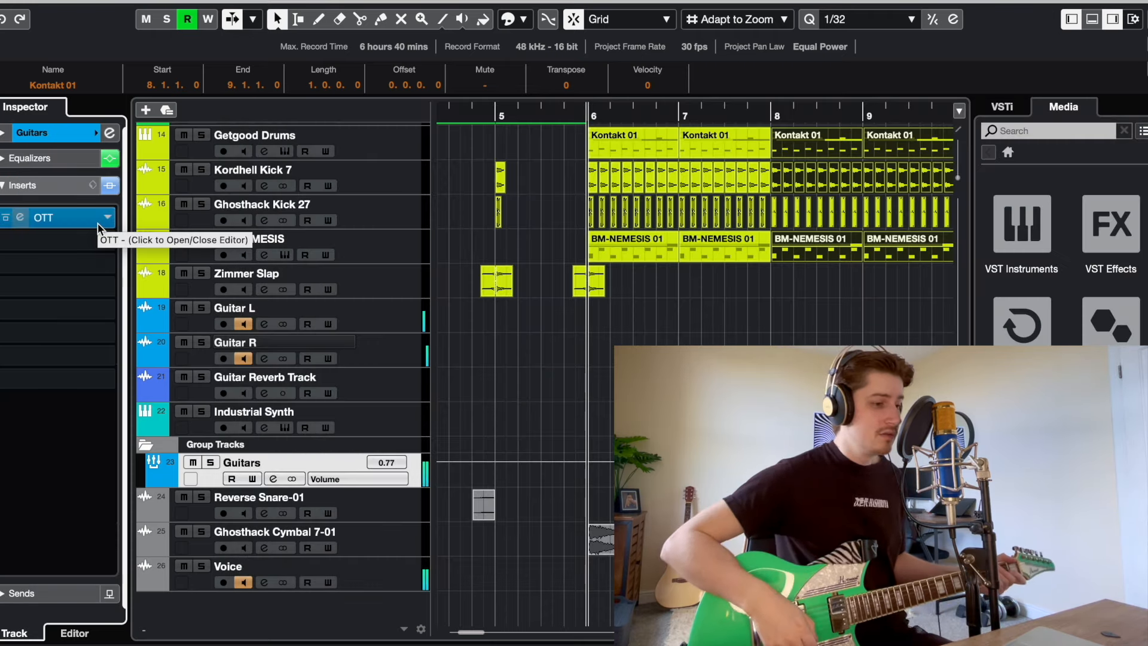
{"action": "left_click", "coordinate": [34, 222]}
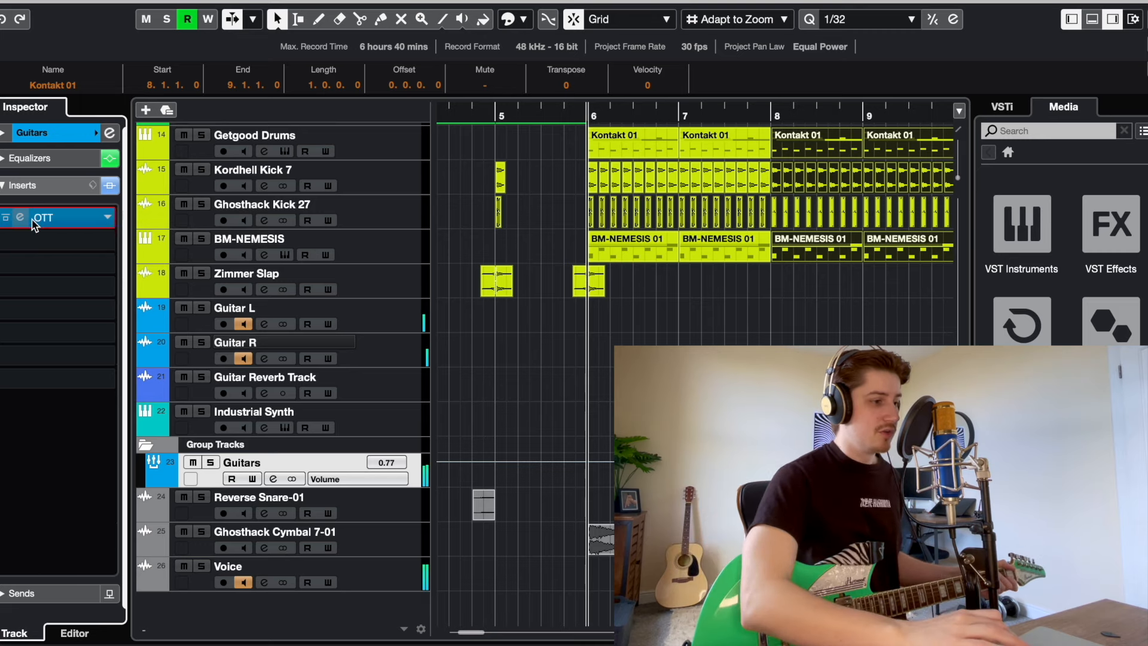
{"action": "double_click", "coordinate": [34, 223]}
{"action": "left_click", "coordinate": [59, 22]}
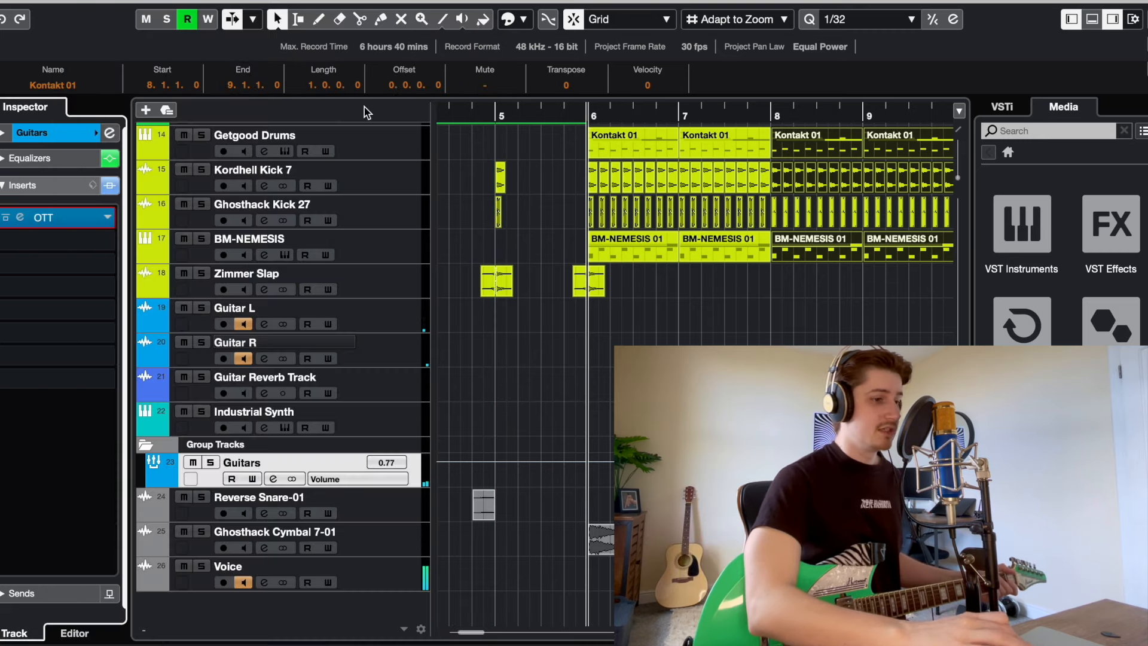
Record the guitar take on the Guitar R track, starting just before bar 6.
{"action": "left_click", "coordinate": [546, 309]}
{"action": "scroll", "coordinate": [598, 338], "scroll_direction": "right", "scroll_amount": 1}
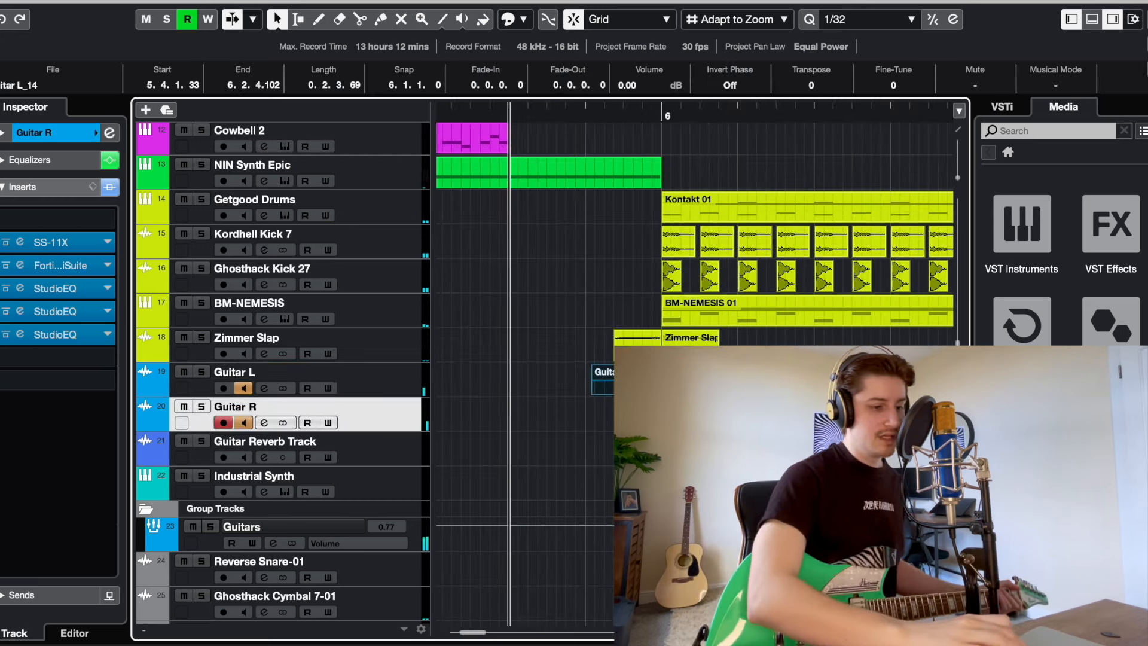
{"action": "key", "text": "KP_Multiply"}
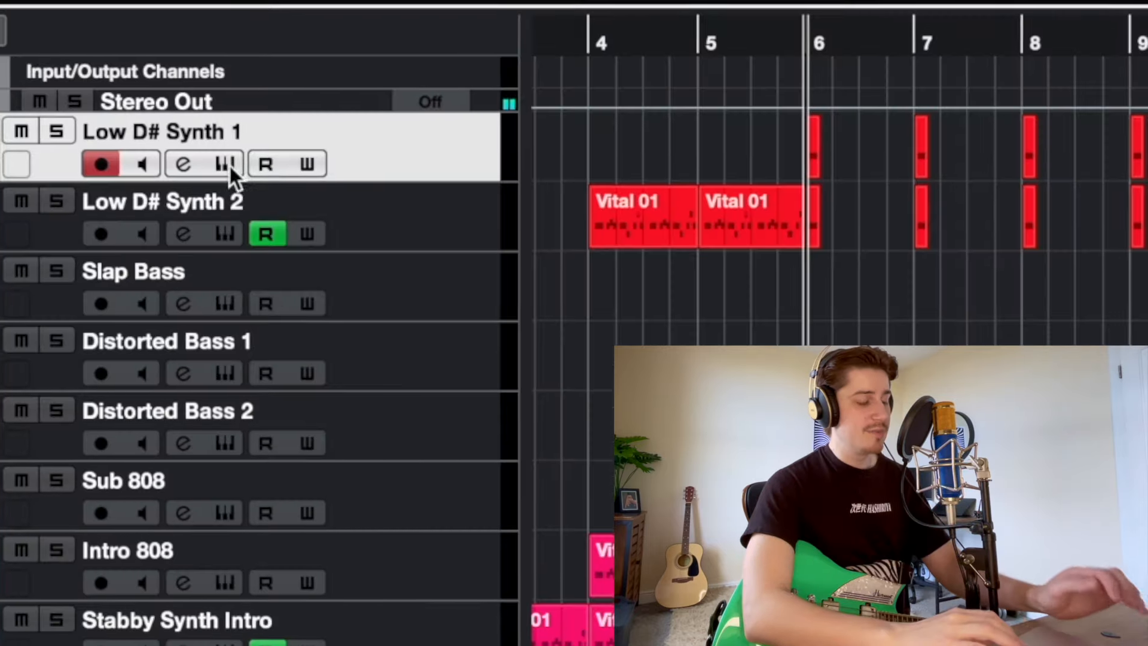
Open the Vital instrument on Low D# Synth 1 and audition its sound with a few notes.
{"action": "left_click", "coordinate": [287, 177]}
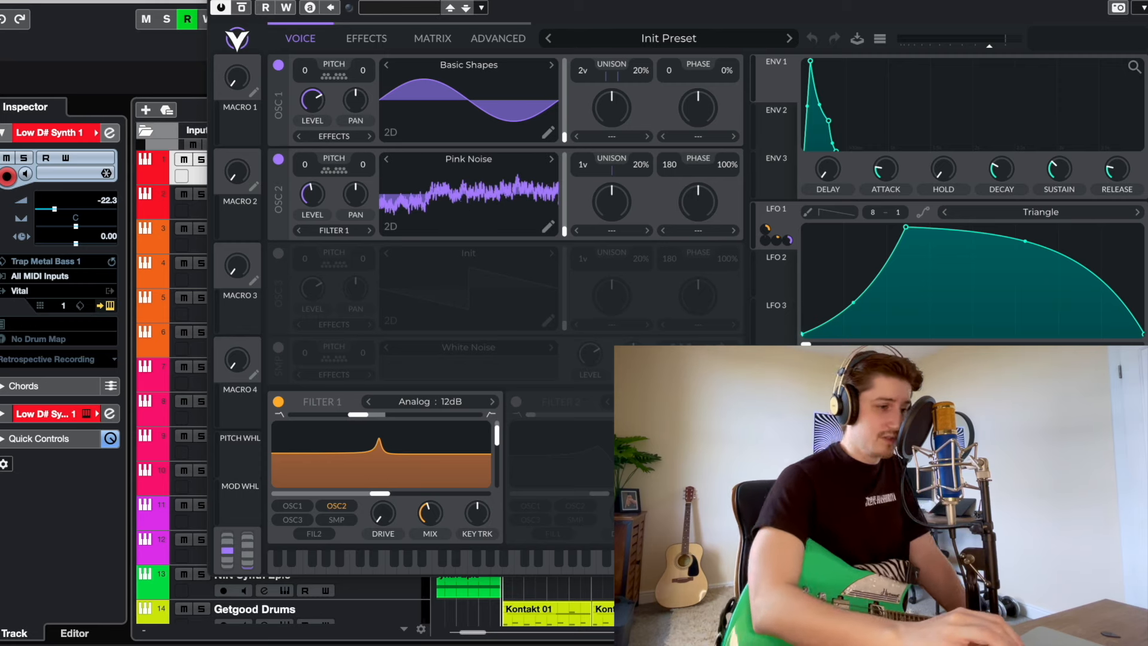
{"action": "left_click", "coordinate": [520, 565]}
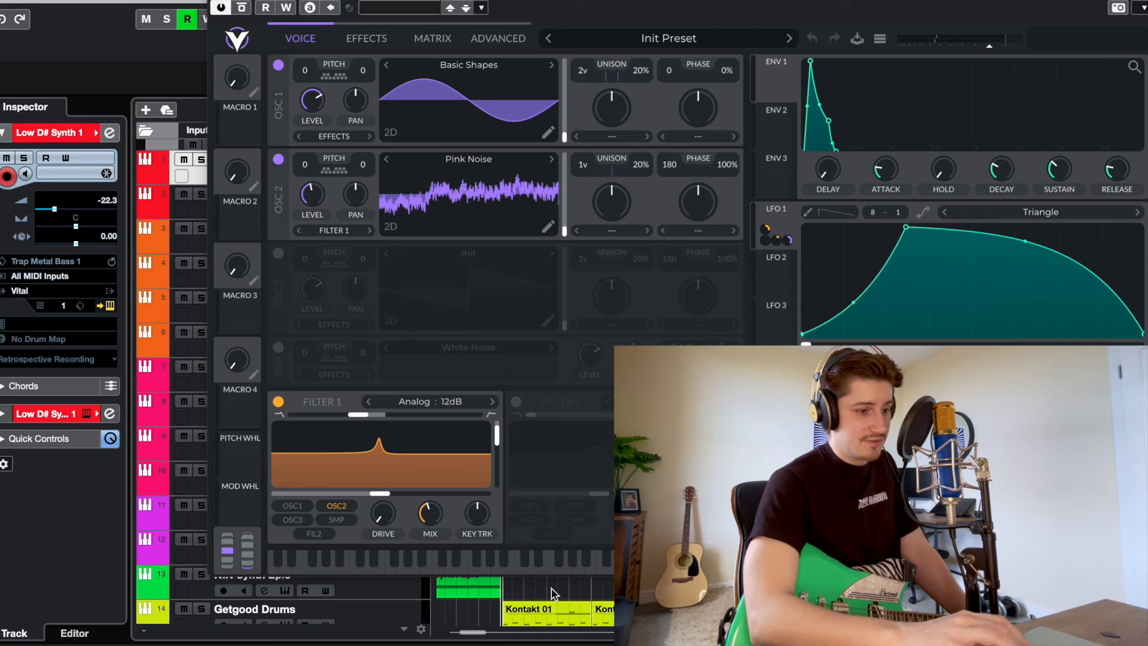
{"action": "left_click", "coordinate": [476, 566]}
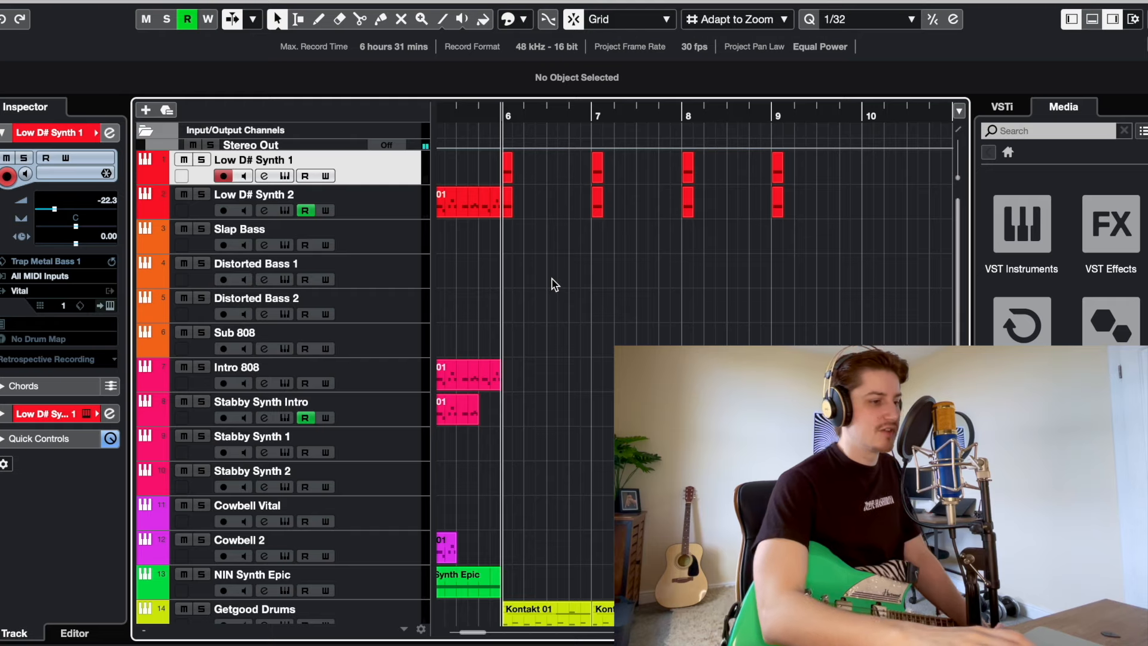
Play back the arrangement from bar 6 to hear the Low D# Synth stabs.
{"action": "key", "text": "g"}
{"action": "key", "text": "space"}
{"action": "key", "text": "h"}
{"action": "key", "text": "h"}
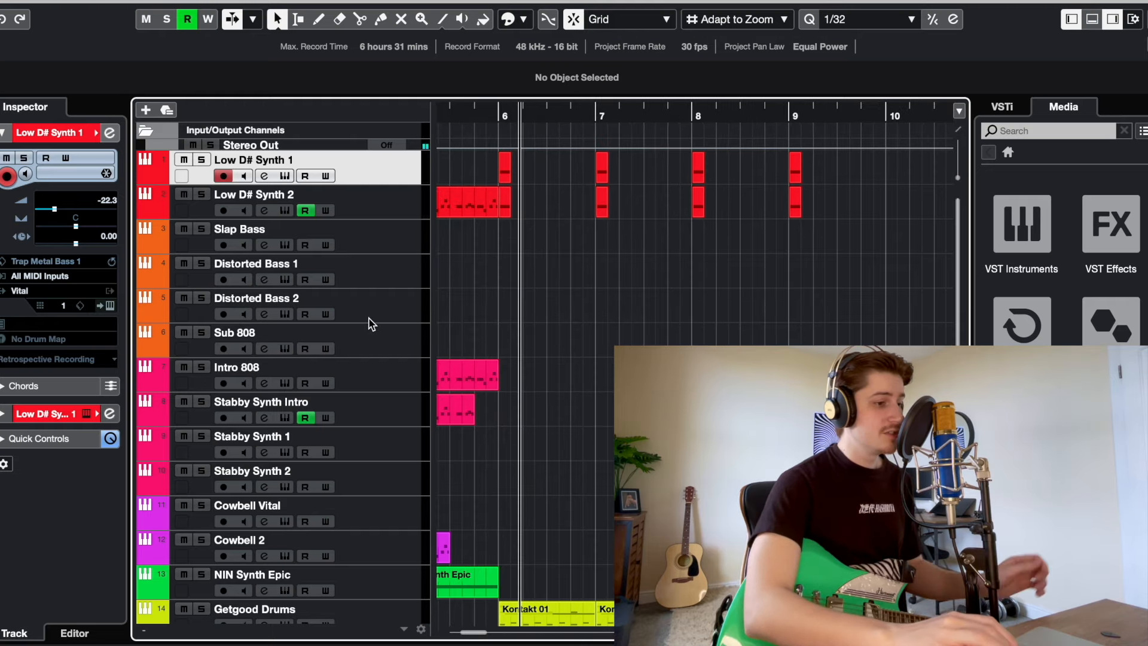
{"action": "scroll", "coordinate": [579, 379], "scroll_direction": "left", "scroll_amount": 3}
{"action": "scroll", "coordinate": [579, 379], "scroll_direction": "down", "scroll_amount": 1}
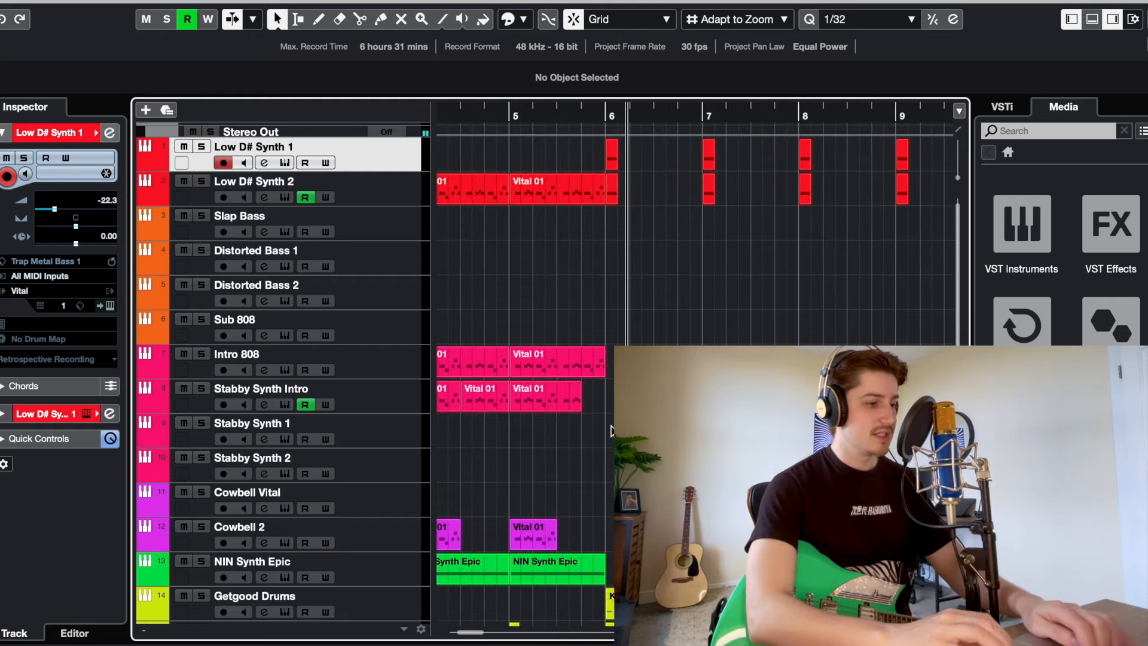
Fill bars 6 to 9 of the Cowbell Vital track with Vital 01 parts and play the section back.
{"action": "key", "text": "g"}
{"action": "left_click", "coordinate": [541, 536]}
{"action": "left_click", "coordinate": [402, 492]}
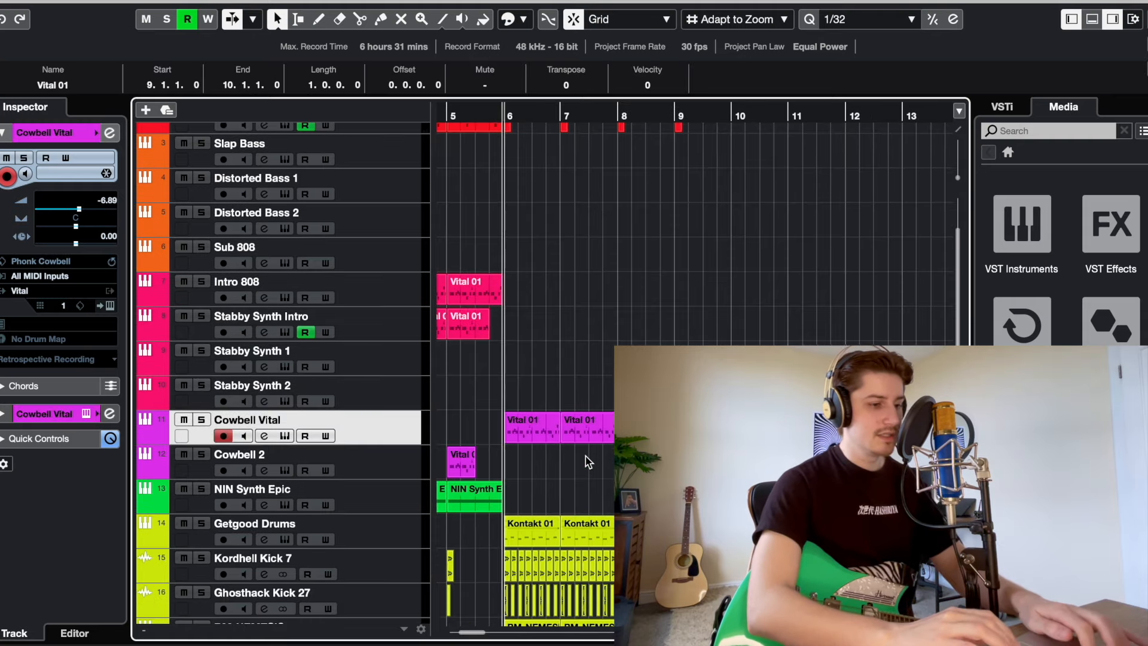
{"action": "left_click", "coordinate": [529, 375]}
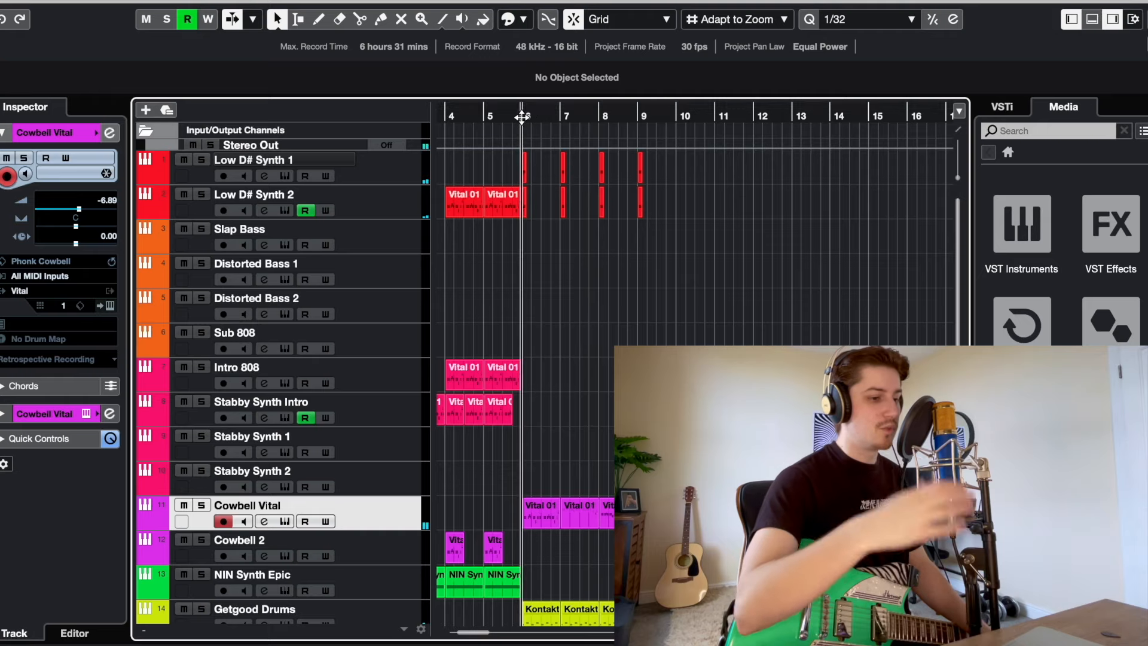
{"action": "key", "text": "space"}
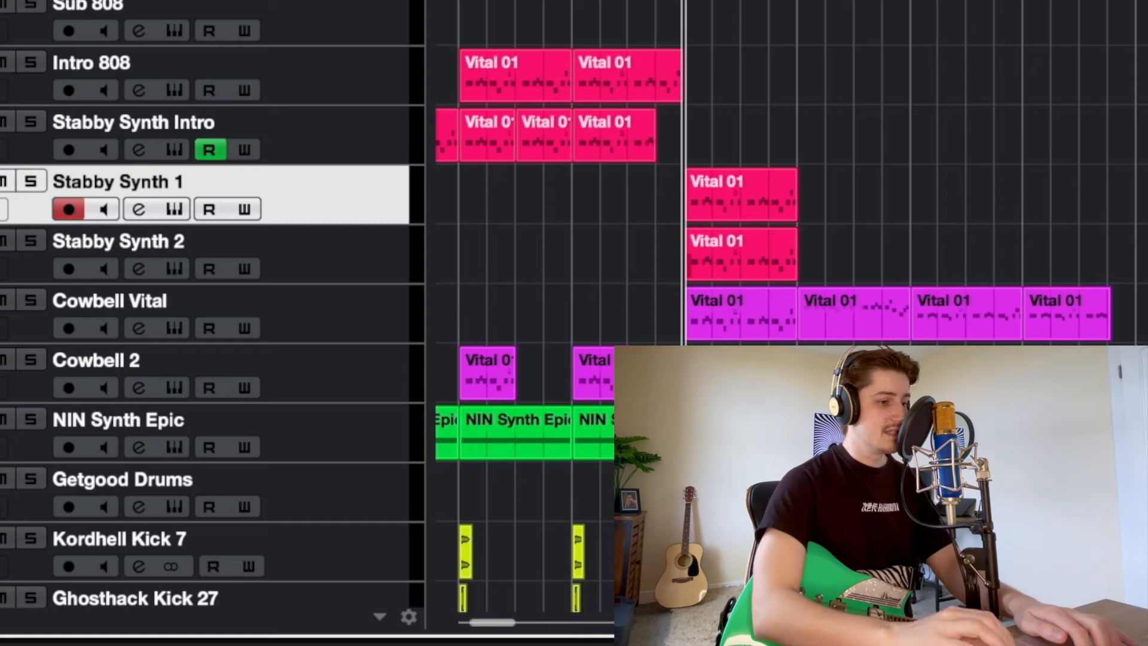
Duplicate the bar 6 parts on Stabby Synth 1 and Stabby Synth 2 three times and play them back.
{"action": "left_click_drag", "start_coordinate": [835, 265], "coordinate": [720, 216]}
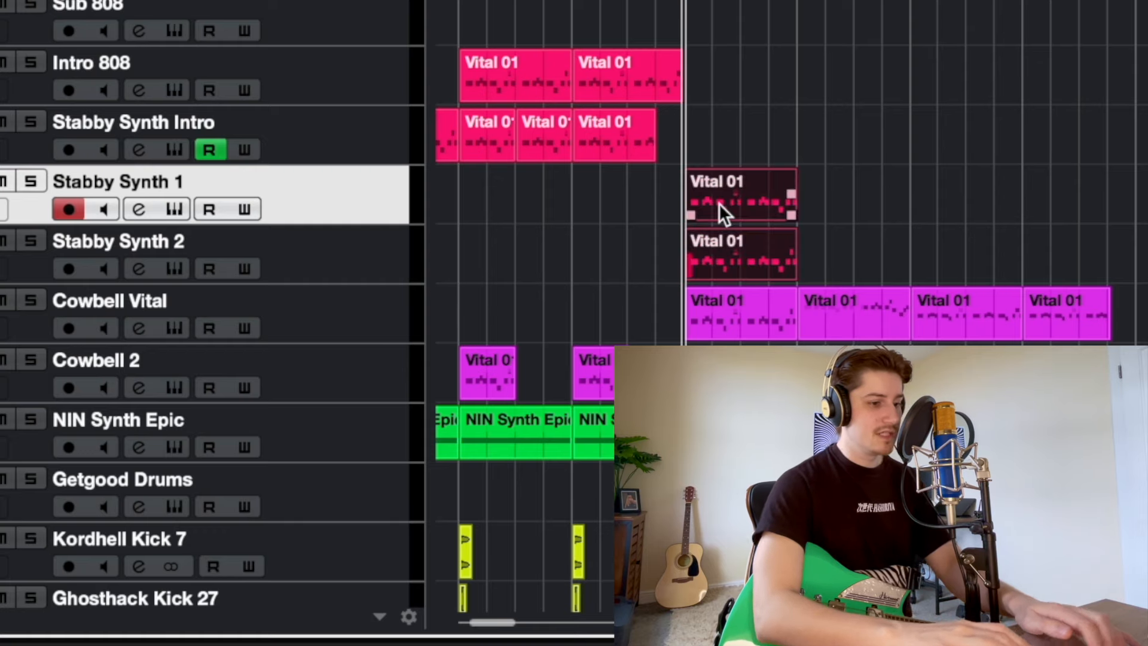
{"action": "key", "text": "ctrl+d"}
{"action": "key", "text": "ctrl+d"}
{"action": "key", "text": "ctrl+d"}
{"action": "key", "text": "space"}
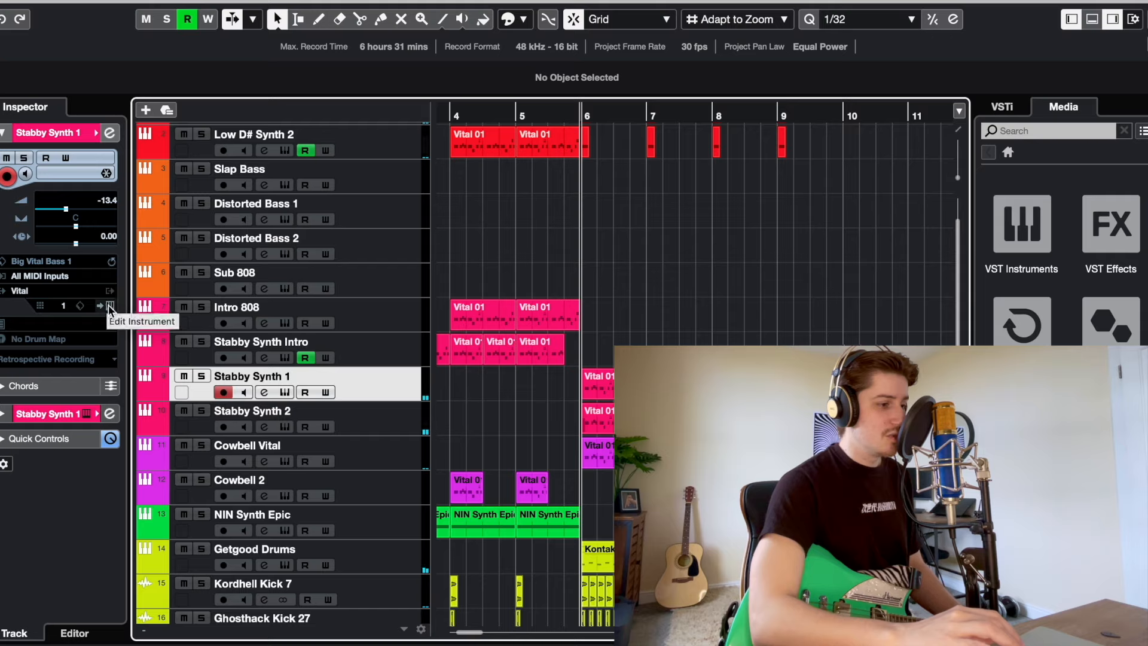
Inspect the Vital instrument on Stabby Synth 1 and listen to the track soloed.
{"action": "left_click", "coordinate": [109, 305]}
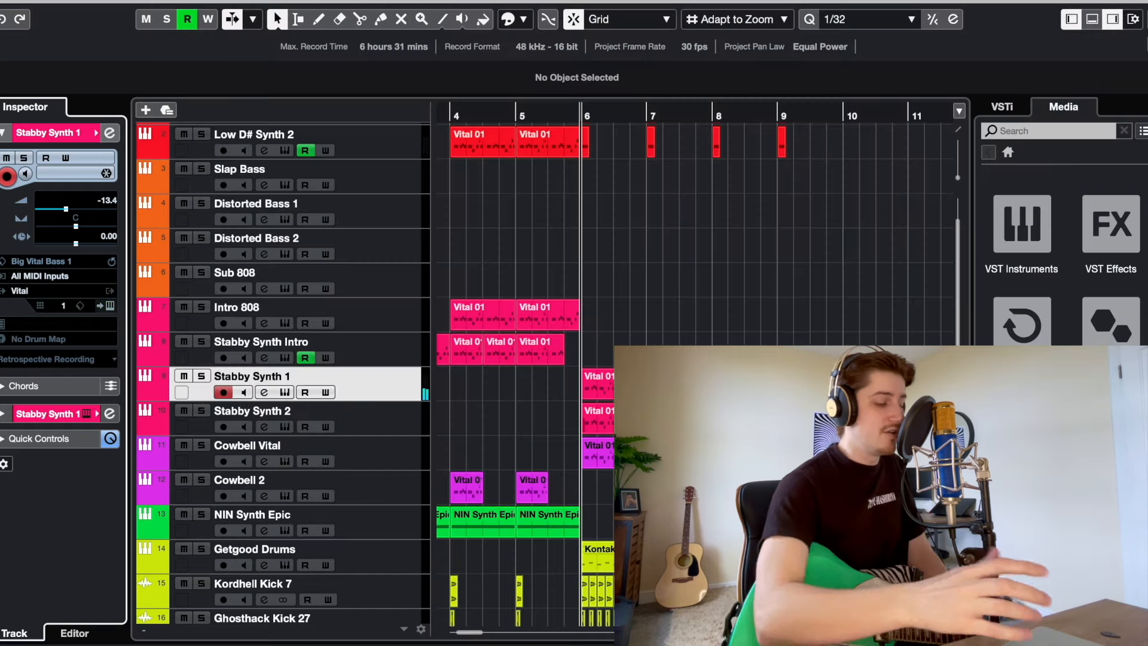
{"action": "key", "text": "s"}
{"action": "key", "text": "space"}
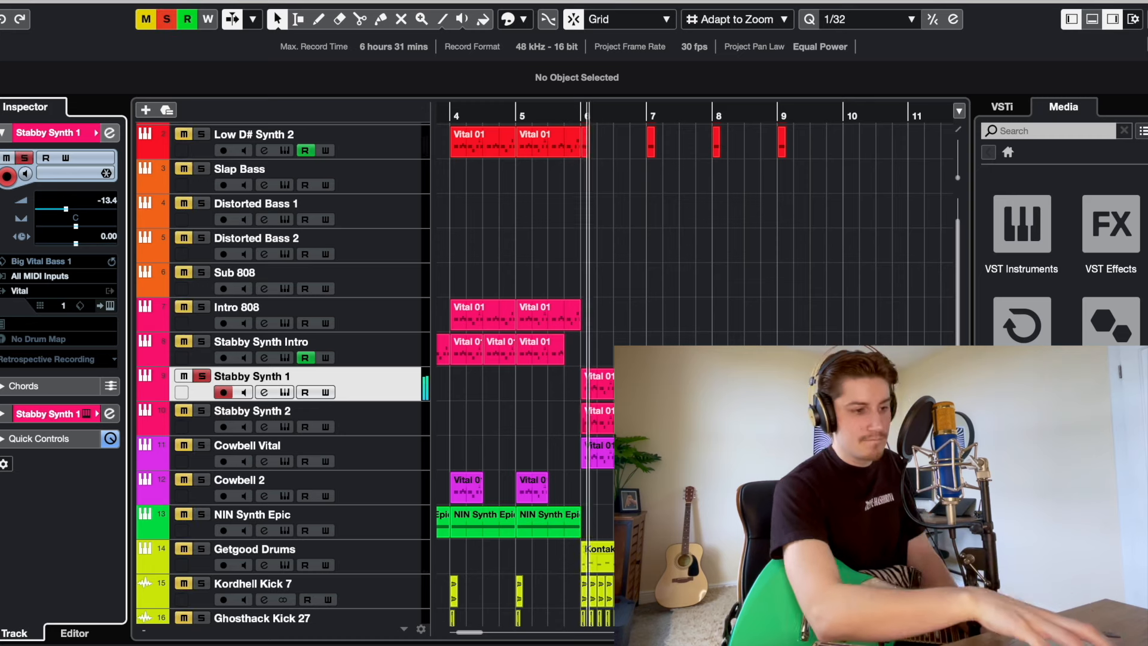
Listen to Stabby Synth 2 soloed and examine the effects in its Vital instrument.
{"action": "left_click", "coordinate": [358, 410]}
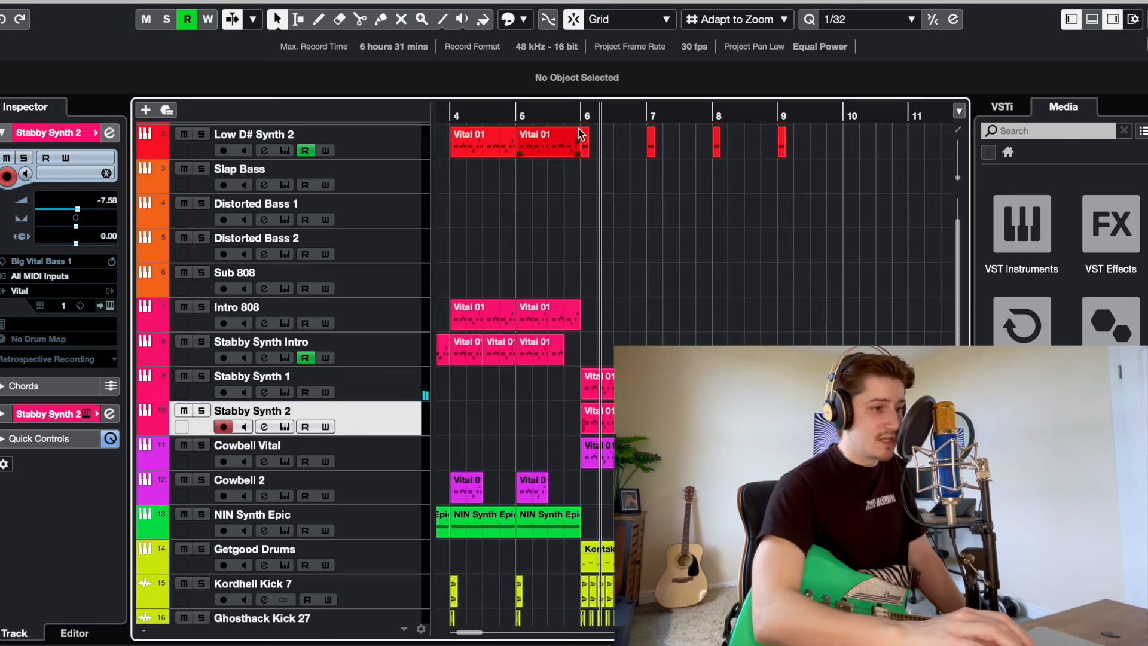
{"action": "key", "text": "s"}
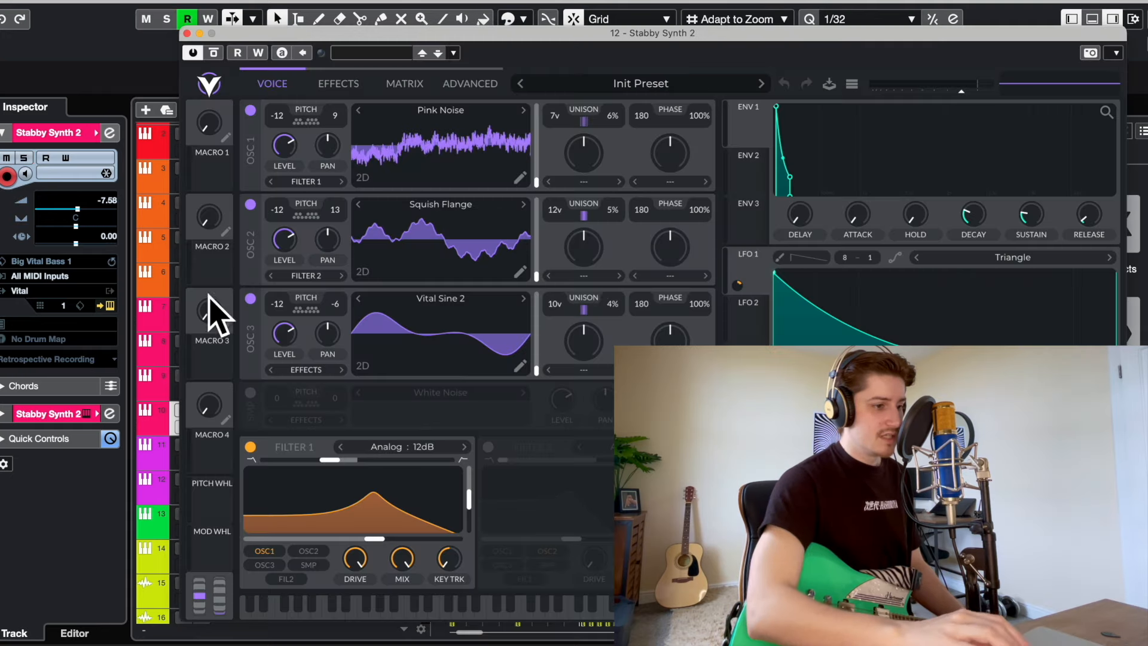
{"action": "left_click", "coordinate": [323, 87]}
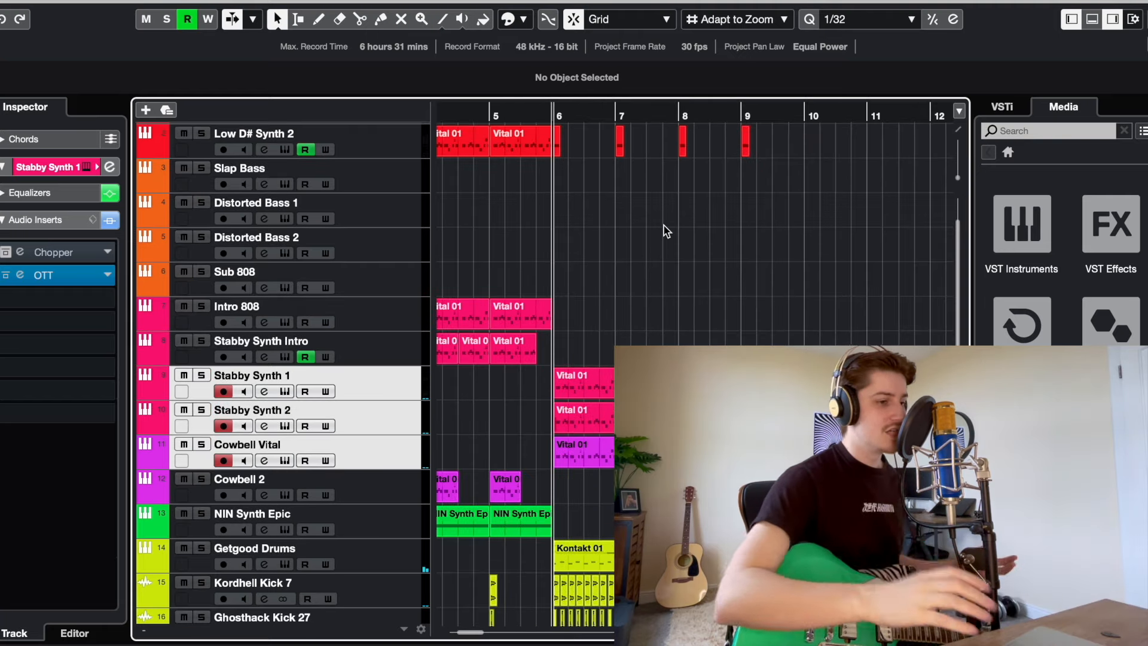
Play back the drop from bar 6 with the stabby synths, cowbell and drums together.
{"action": "key", "text": "space"}
{"action": "scroll", "coordinate": [643, 283], "scroll_direction": "up", "scroll_amount": 2}
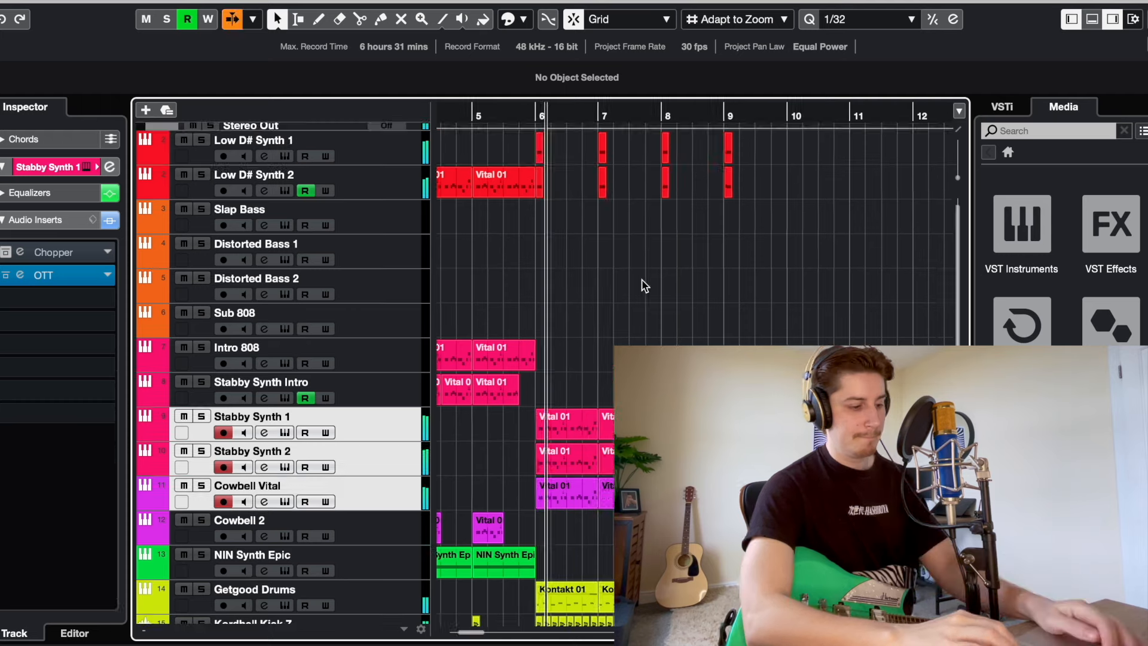
{"action": "scroll", "coordinate": [626, 295], "scroll_direction": "down", "scroll_amount": 1}
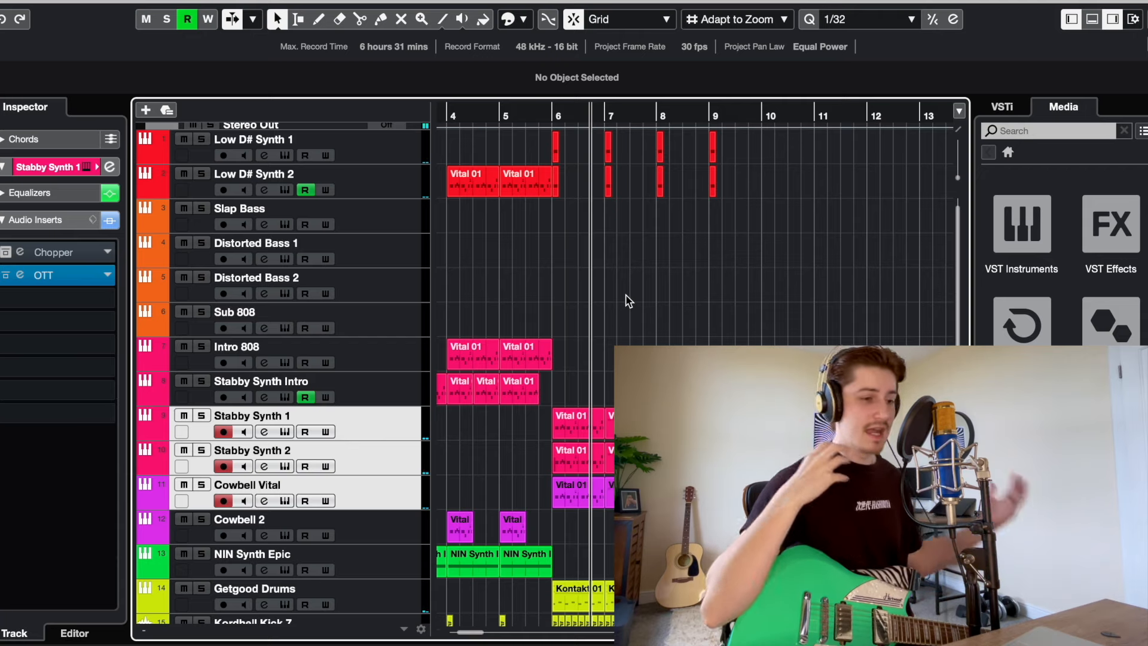
{"action": "scroll", "coordinate": [633, 315], "scroll_direction": "down", "scroll_amount": 1}
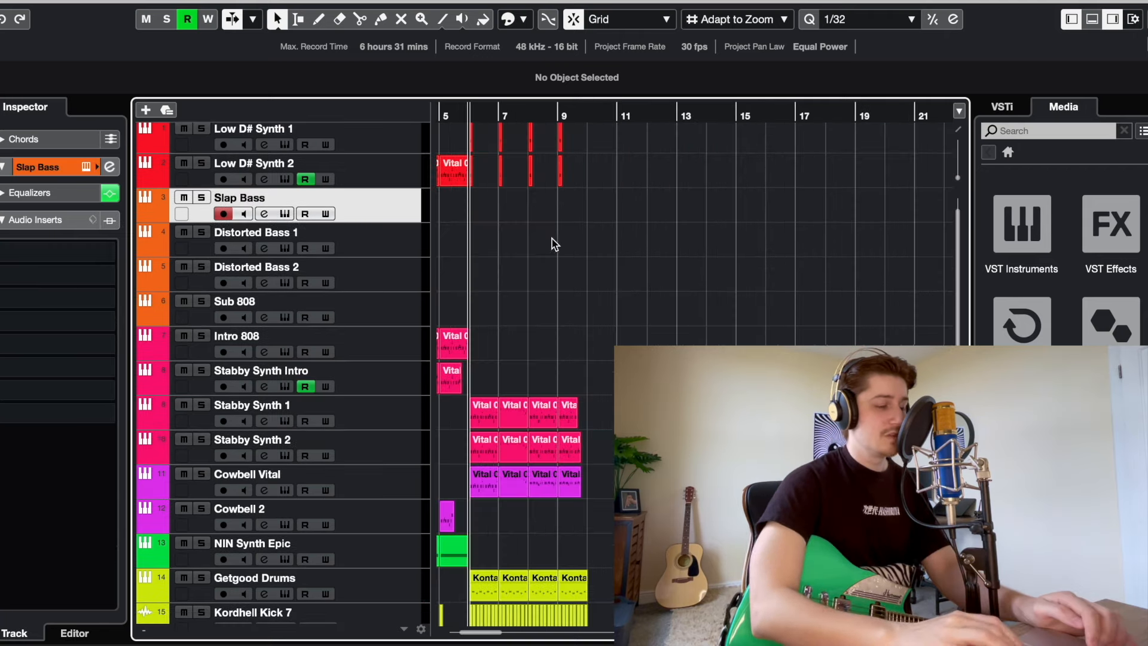
Open the Vital instrument on the Slap Bass track and audition its patch with several notes.
{"action": "scroll", "coordinate": [556, 242], "scroll_direction": "left", "scroll_amount": 2}
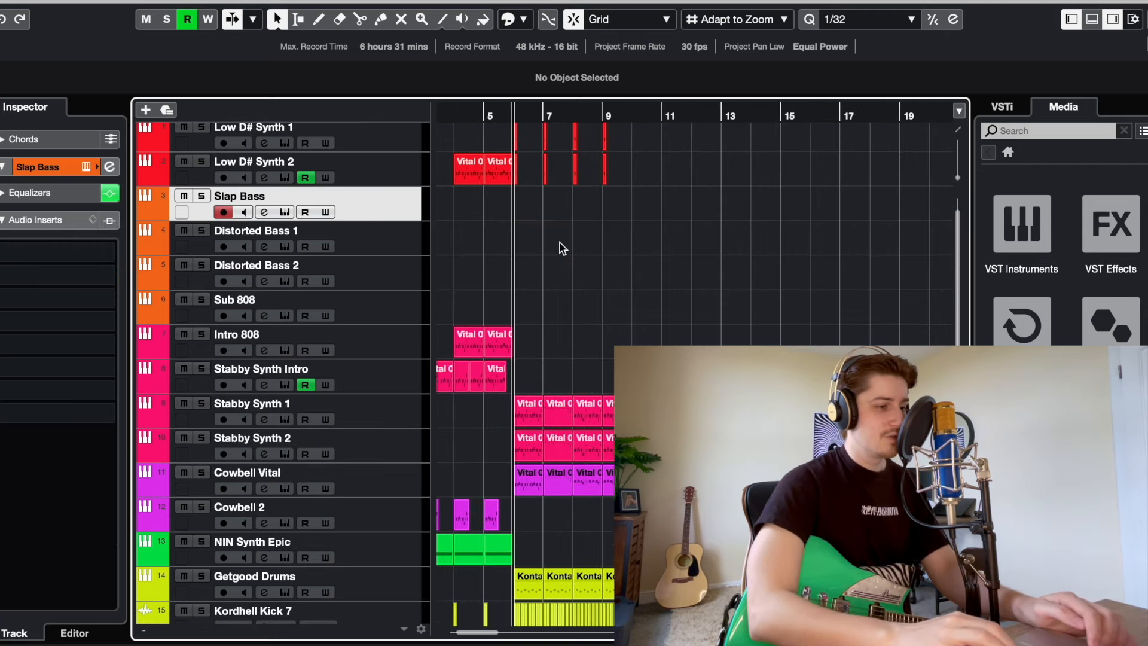
{"action": "left_click", "coordinate": [86, 167]}
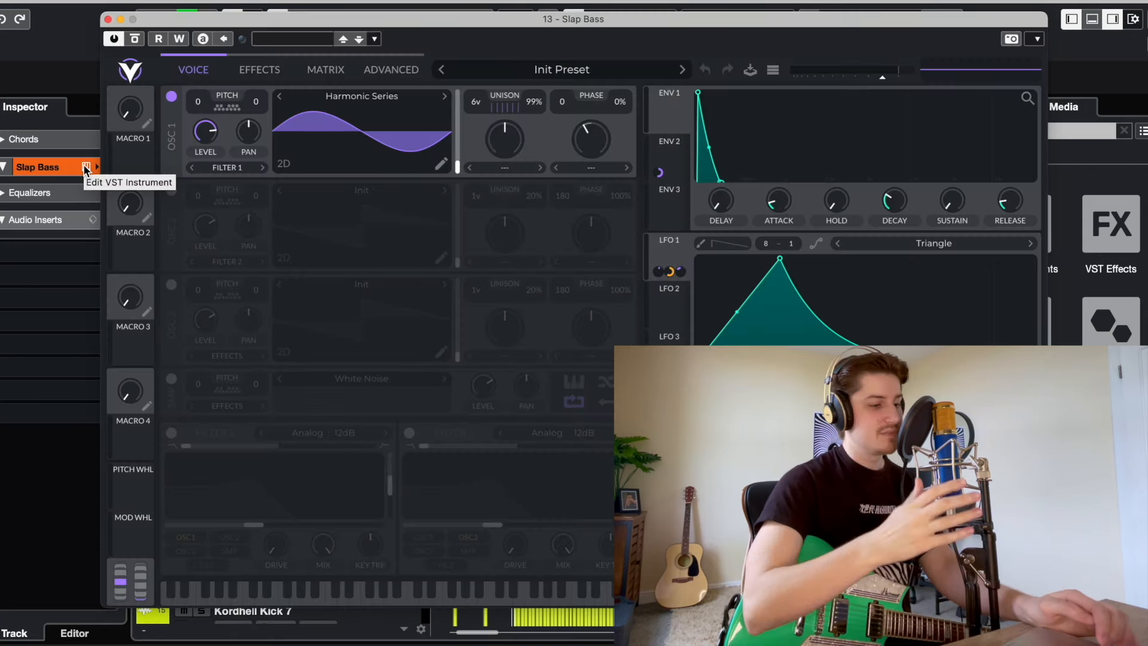
{"action": "left_click", "coordinate": [391, 593]}
{"action": "left_click", "coordinate": [341, 599]}
{"action": "left_click", "coordinate": [362, 601]}
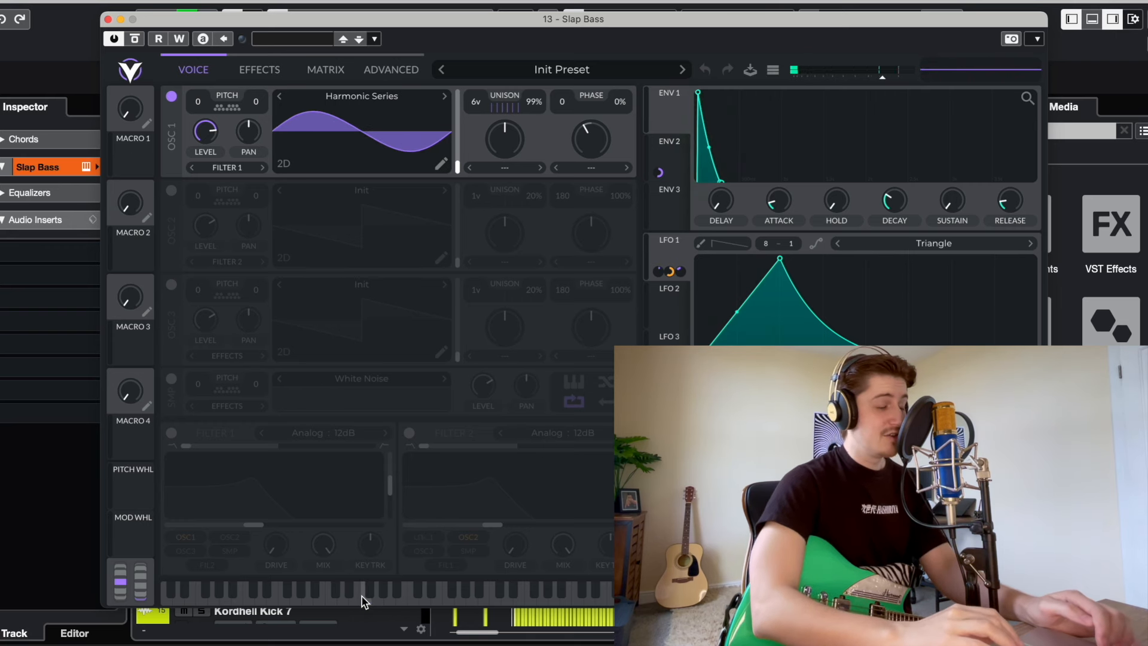
{"action": "left_click", "coordinate": [362, 597]}
{"action": "mouse_move", "coordinate": [657, 174]}
{"action": "left_click", "coordinate": [401, 600]}
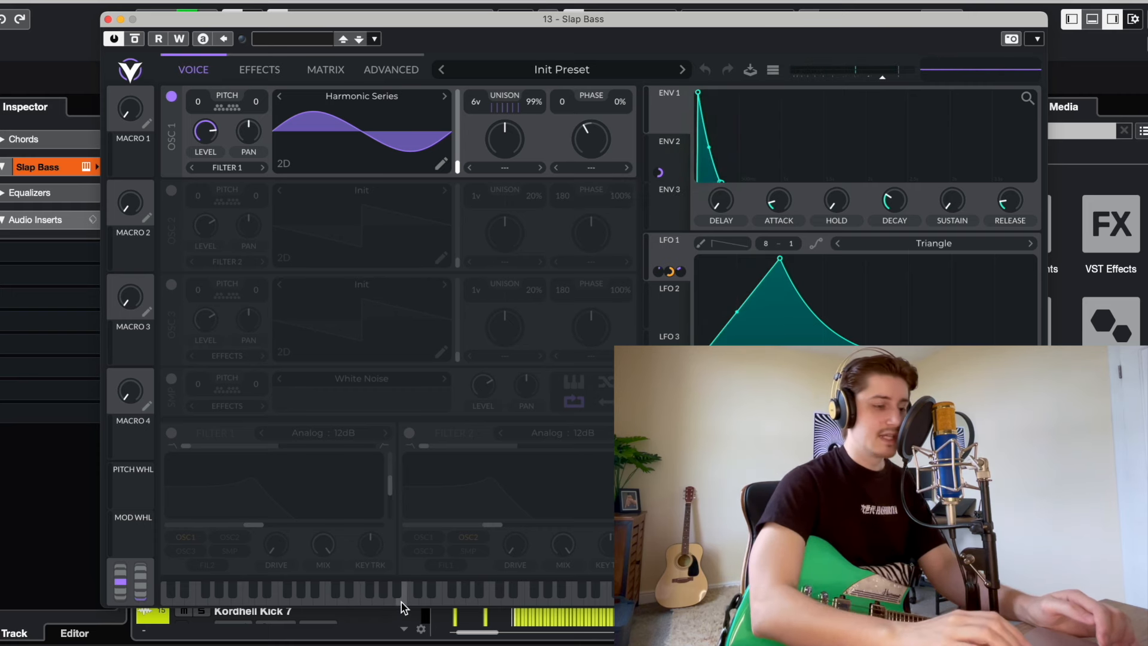
{"action": "left_click", "coordinate": [400, 600]}
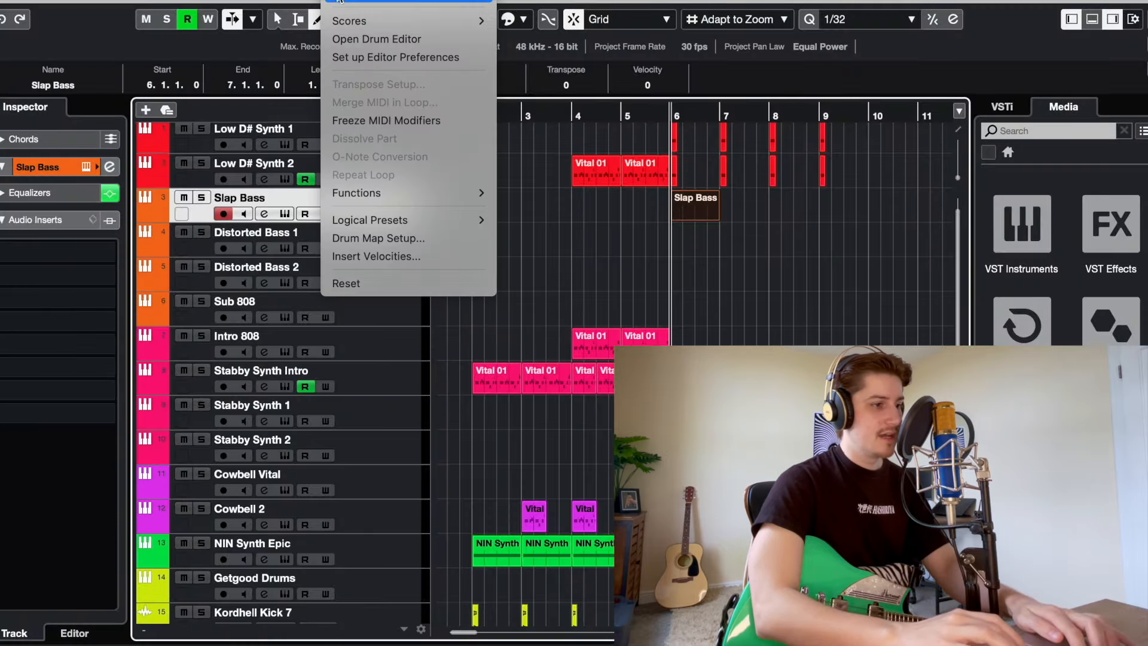
Write a one-bar bass line in the Slap Bass part at bar 6, starting with short D#0, D#0 and C#0 notes.
{"action": "key", "text": "ctrl+e"}
{"action": "scroll", "coordinate": [298, 309], "scroll_direction": "down", "scroll_amount": 3}
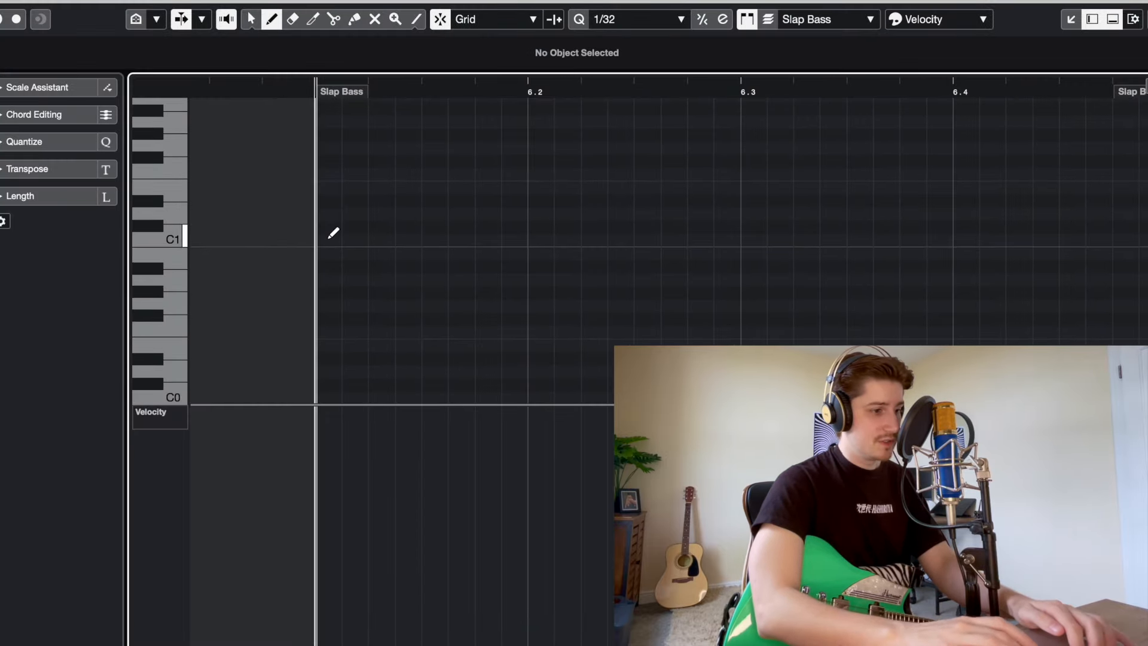
{"action": "left_click_drag", "start_coordinate": [622, 310], "coordinate": [664, 310]}
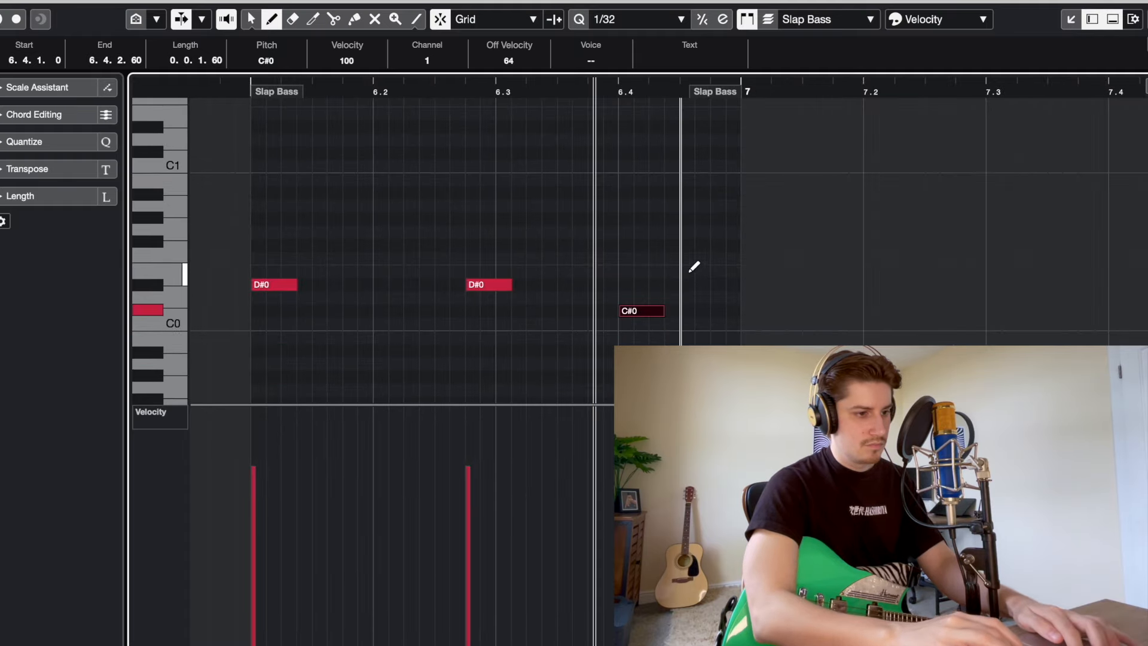
{"action": "left_click_drag", "start_coordinate": [696, 264], "coordinate": [726, 265]}
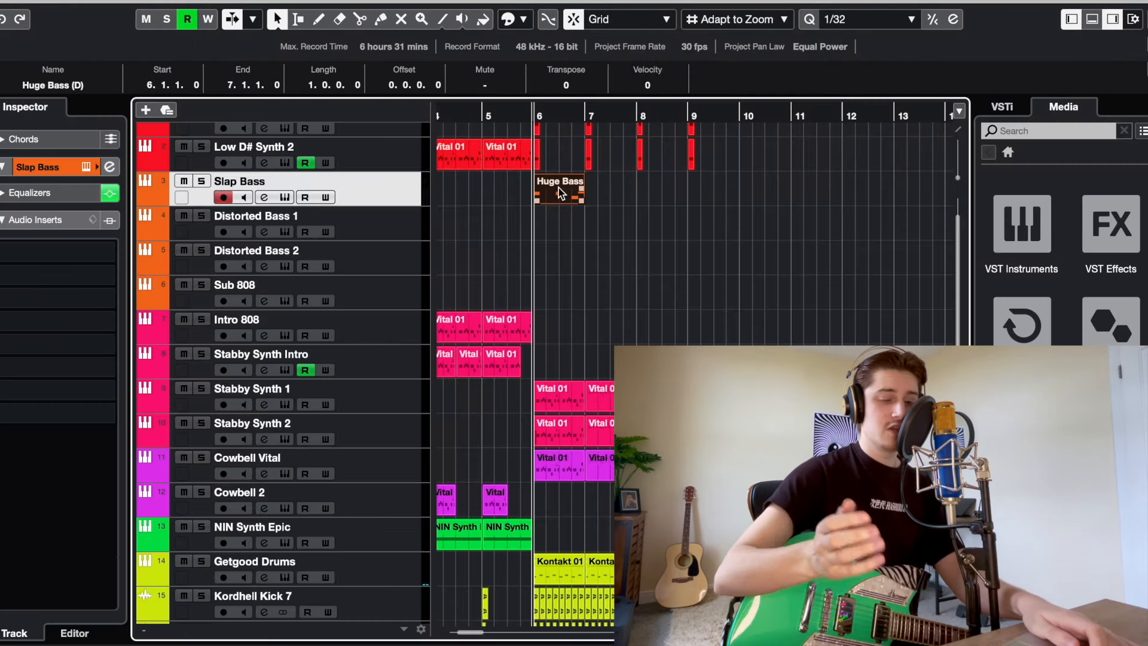
Duplicate the one-bar Slap Bass part three times to fill bars 6 through 9.
{"action": "key", "text": "ctrl+d"}
{"action": "key", "text": "ctrl+d"}
{"action": "key", "text": "ctrl+d"}
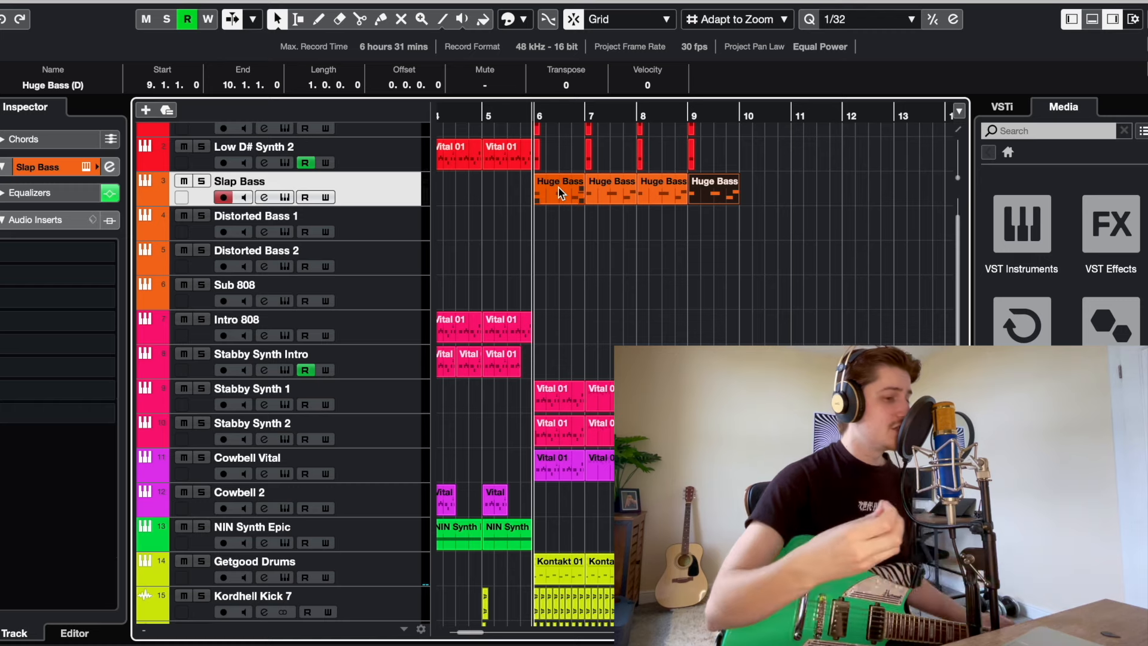
Listen to the Slap Bass track soloed, and play back the drop from bar 6 with all tracks.
{"action": "scroll", "coordinate": [367, 489], "scroll_direction": "down", "scroll_amount": 5}
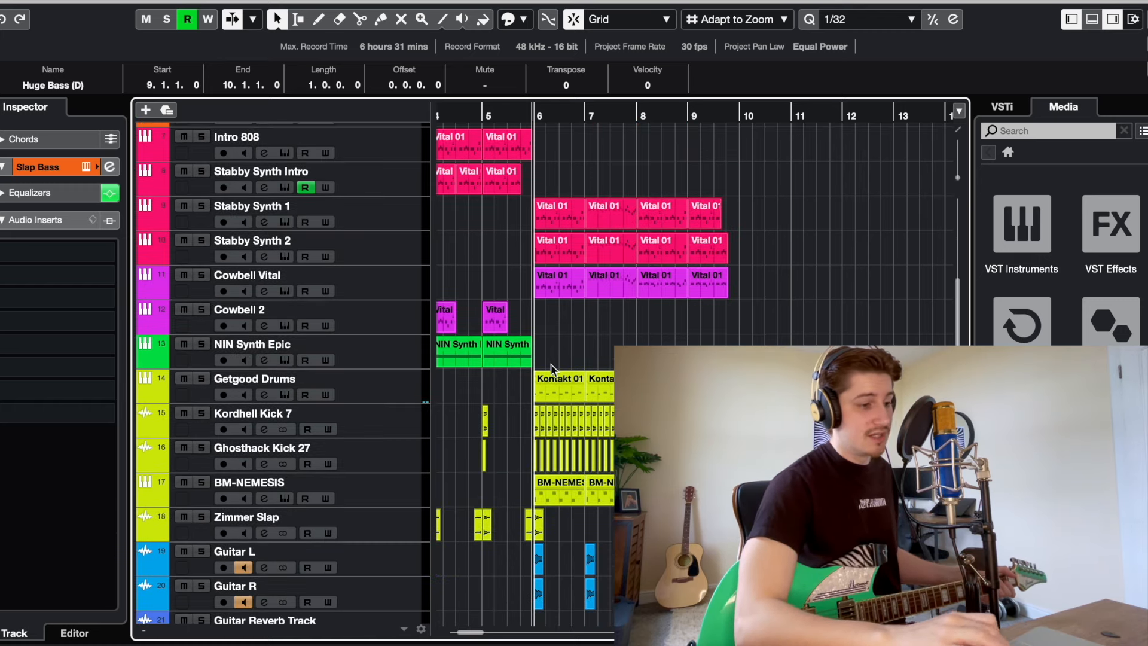
{"action": "scroll", "coordinate": [550, 363], "scroll_direction": "up", "scroll_amount": 6}
{"action": "key", "text": "s"}
{"action": "key", "text": "space"}
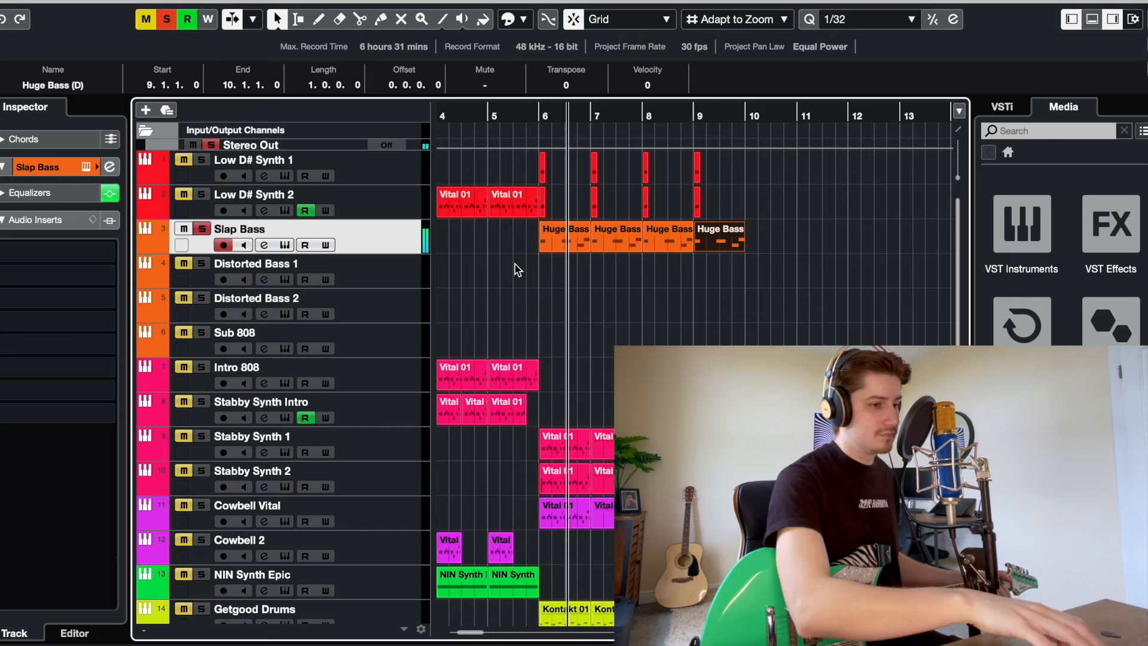
{"action": "key", "text": "s"}
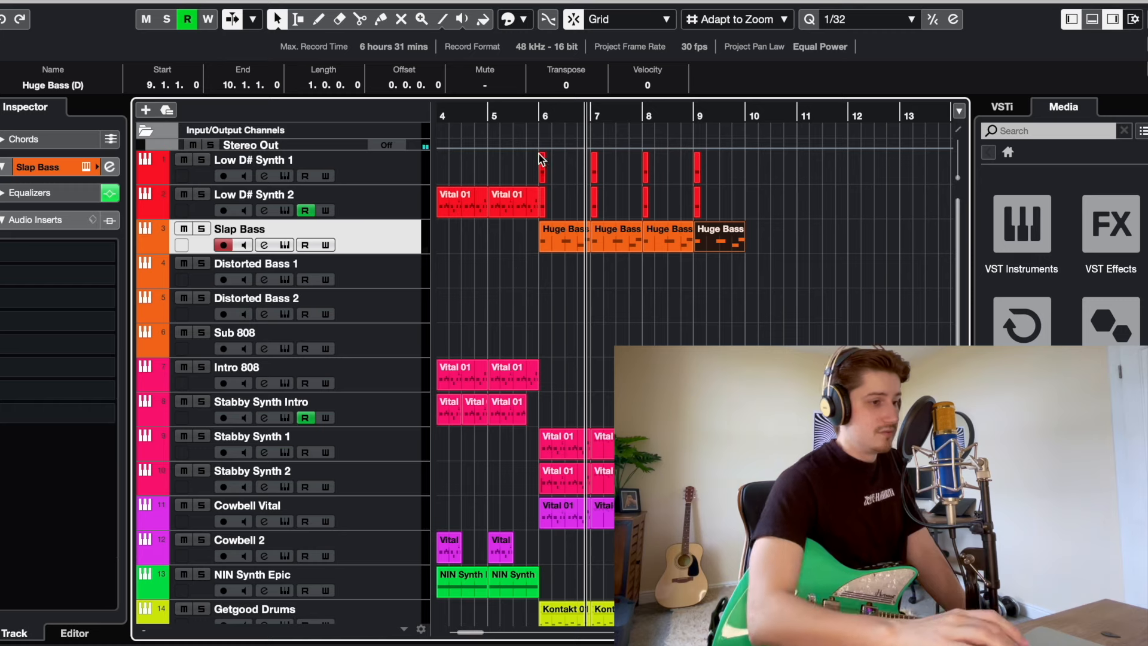
{"action": "left_click", "coordinate": [539, 114]}
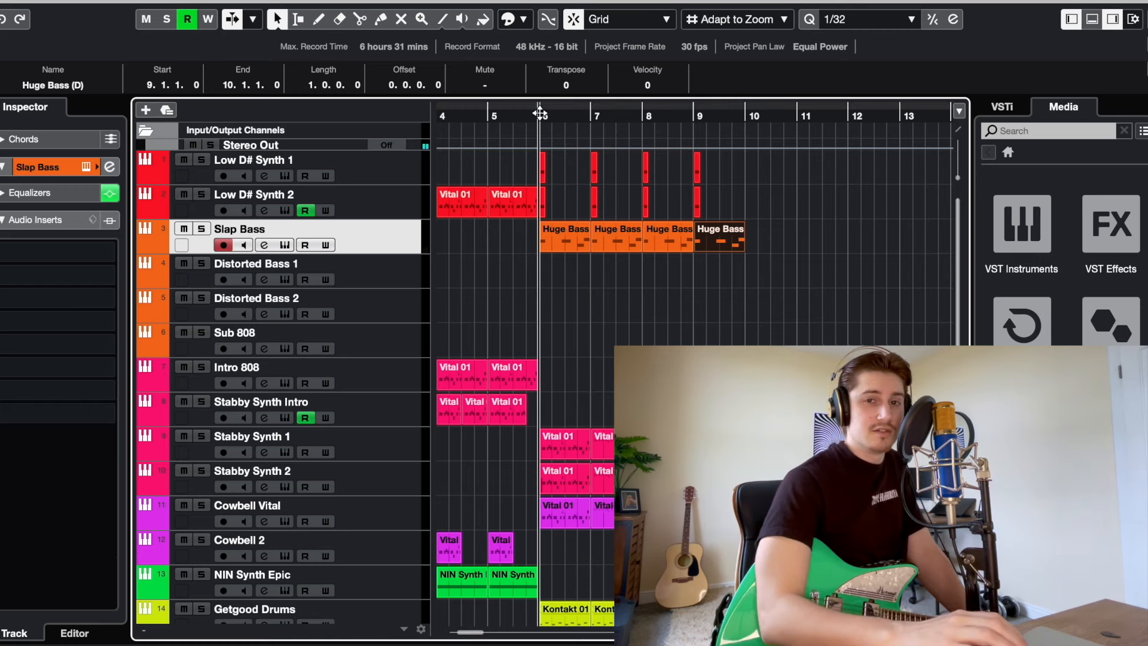
{"action": "key", "text": "space"}
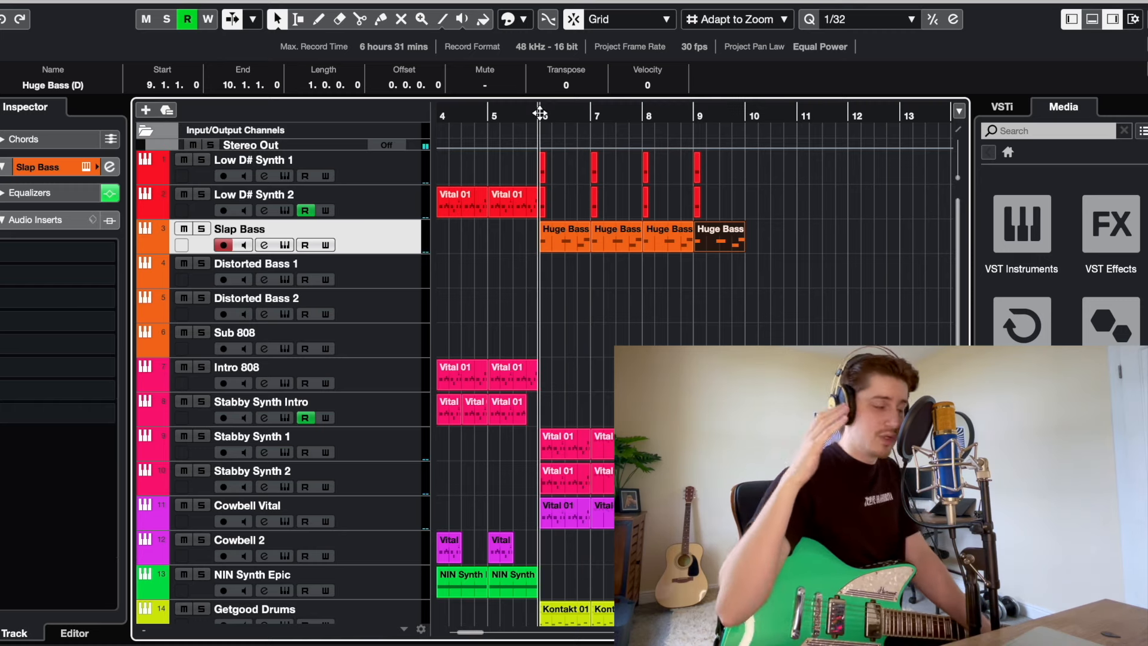
Copy the four Slap Bass parts onto the Distorted Bass 1 and Distorted Bass 2 tracks at bar 6.
{"action": "key", "text": "Down"}
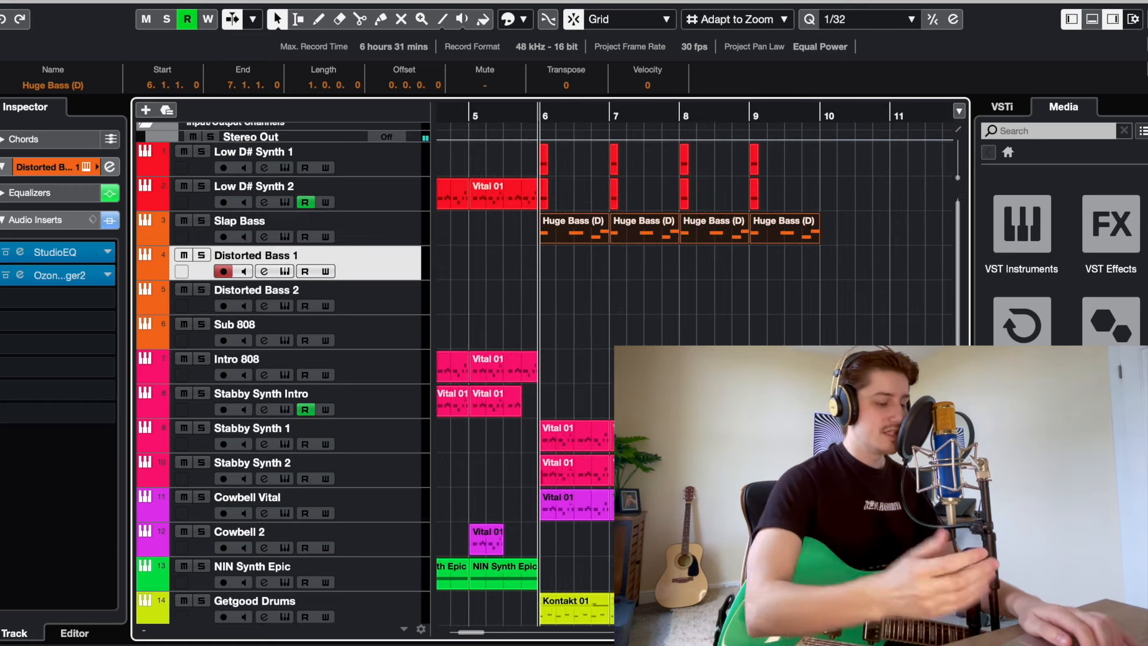
{"action": "key", "text": "ctrl+v"}
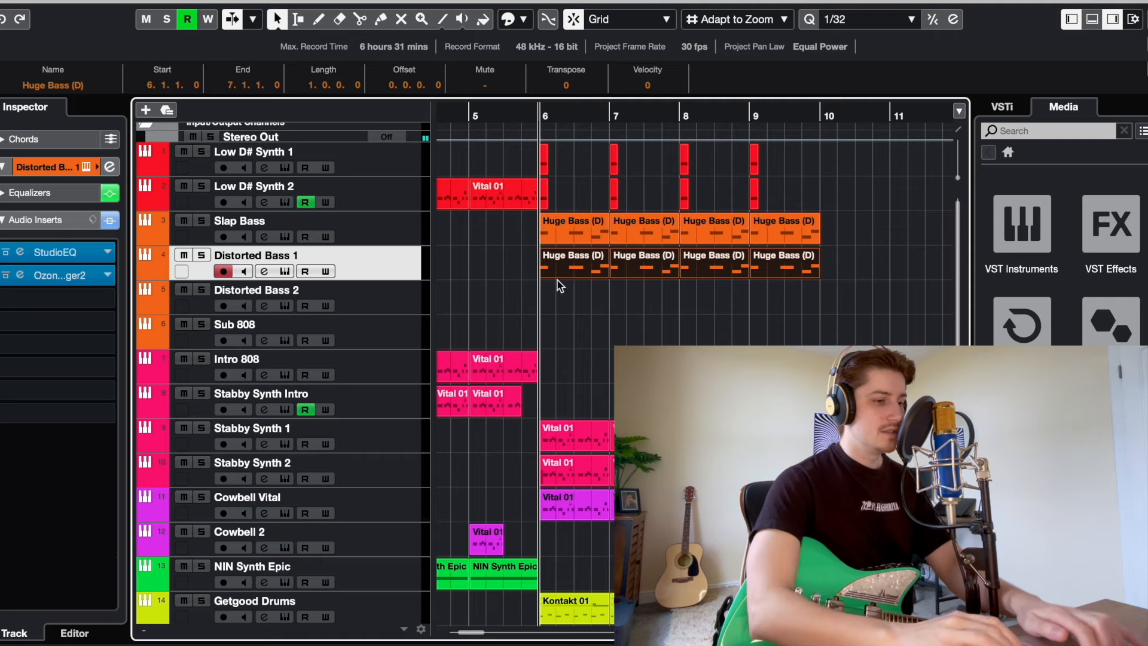
{"action": "left_click", "coordinate": [358, 294]}
{"action": "key", "text": "ctrl+v"}
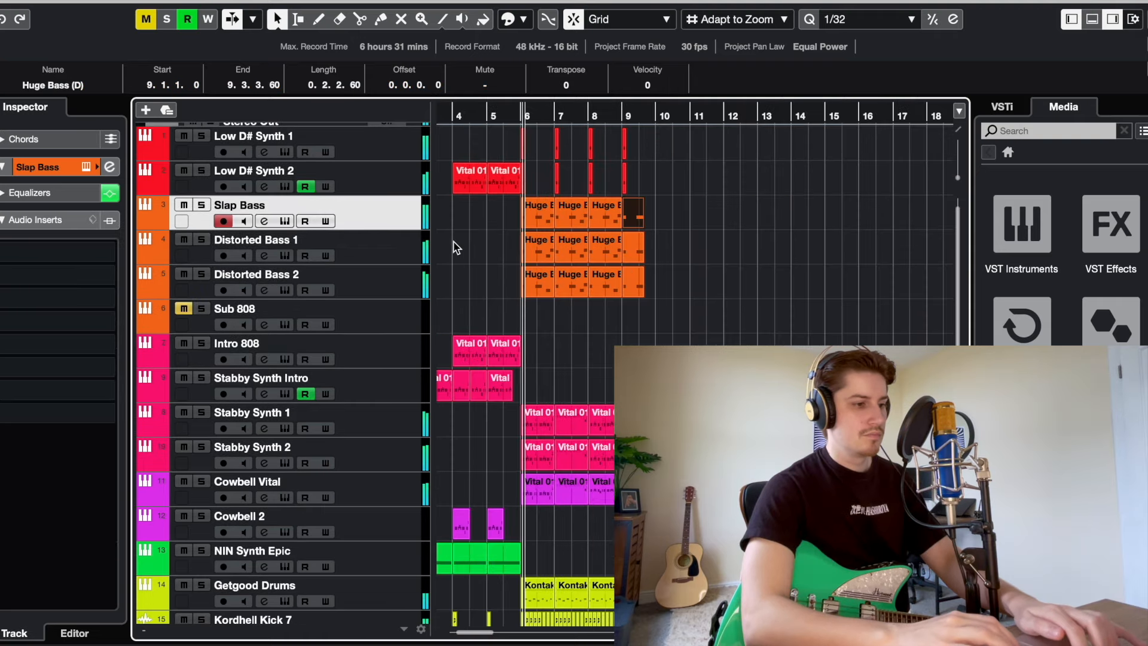
Listen to Distorted Bass 1 and 2 soloed together, and view the Vital instrument on Distorted Bass 2.
{"action": "left_click", "coordinate": [391, 276]}
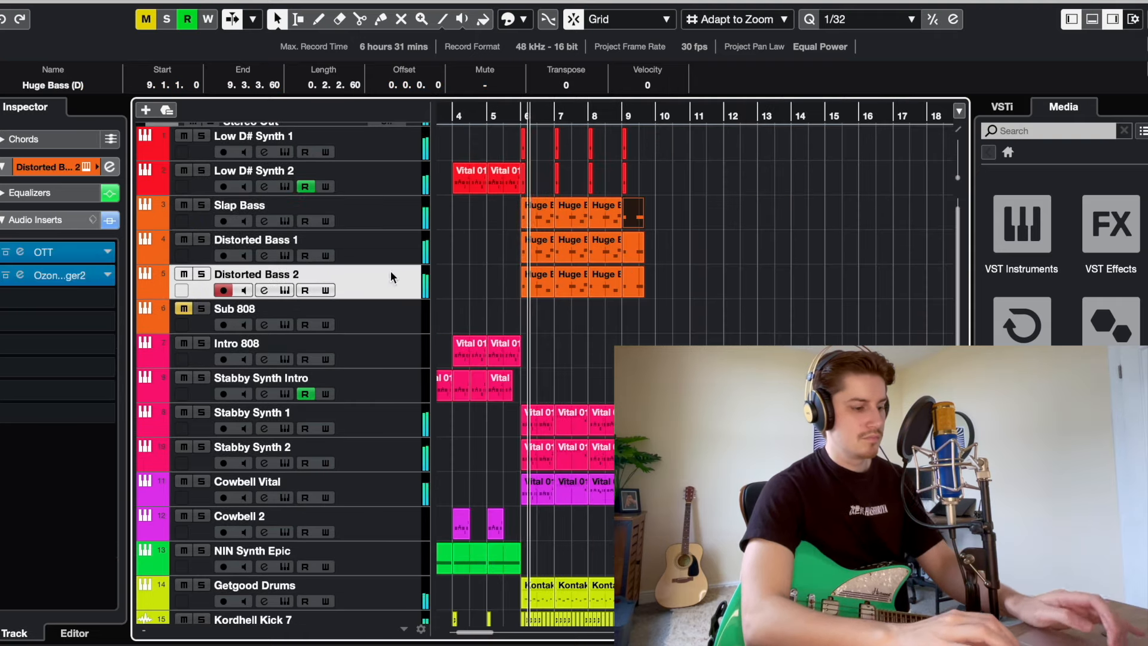
{"action": "left_click", "coordinate": [390, 246], "text": "shift"}
{"action": "key", "text": "s"}
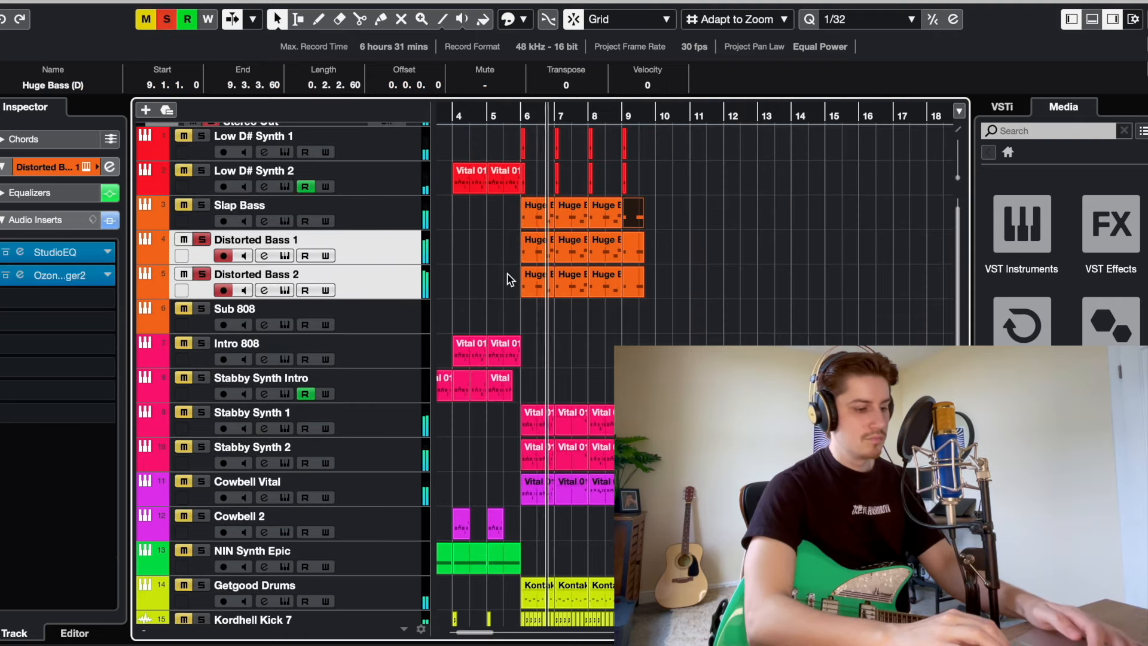
{"action": "scroll", "coordinate": [508, 275], "scroll_direction": "up", "scroll_amount": 3}
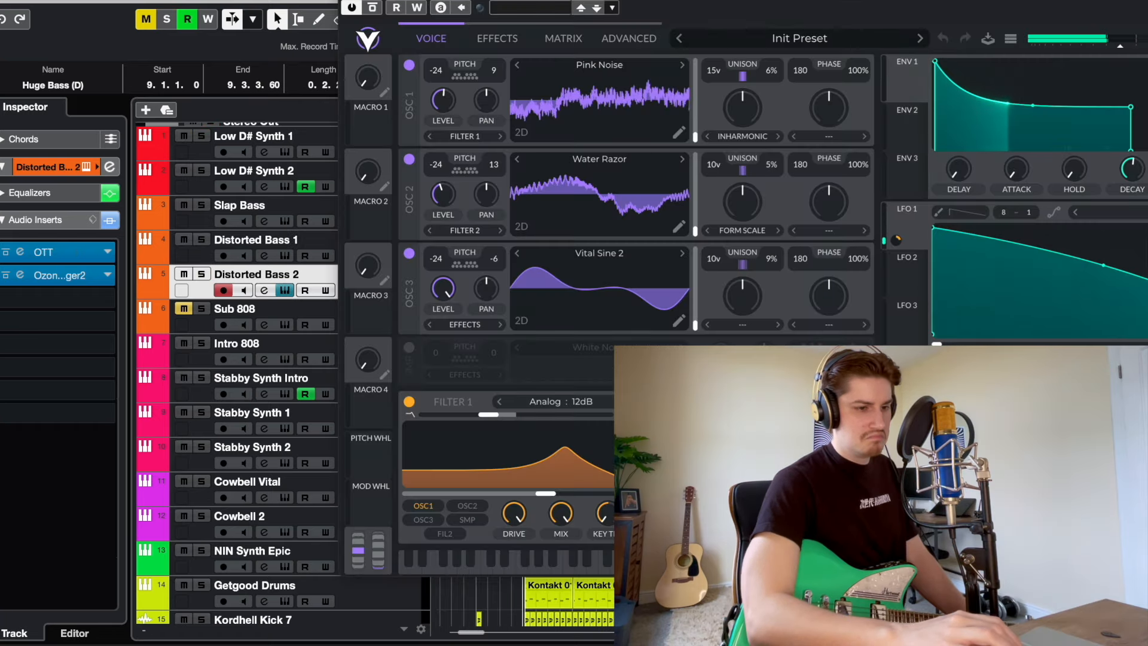
{"action": "left_click", "coordinate": [350, 1]}
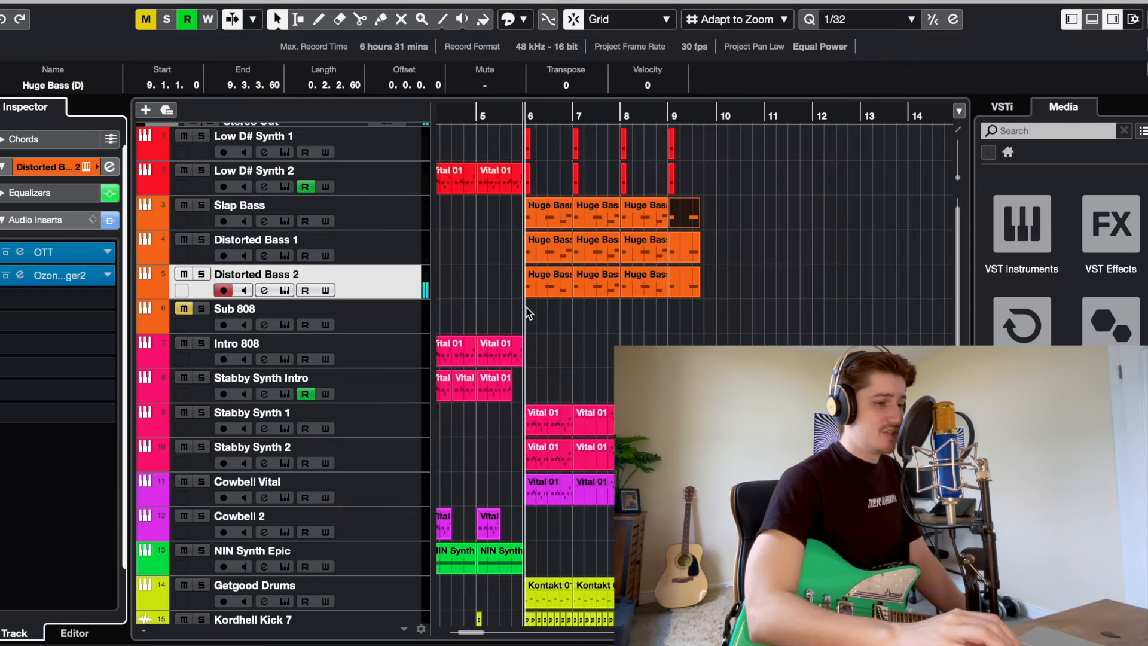
Inspect the OTT multiband compressor settings on the Distorted Bass 2 track.
{"action": "left_click", "coordinate": [528, 308]}
{"action": "left_click", "coordinate": [19, 252]}
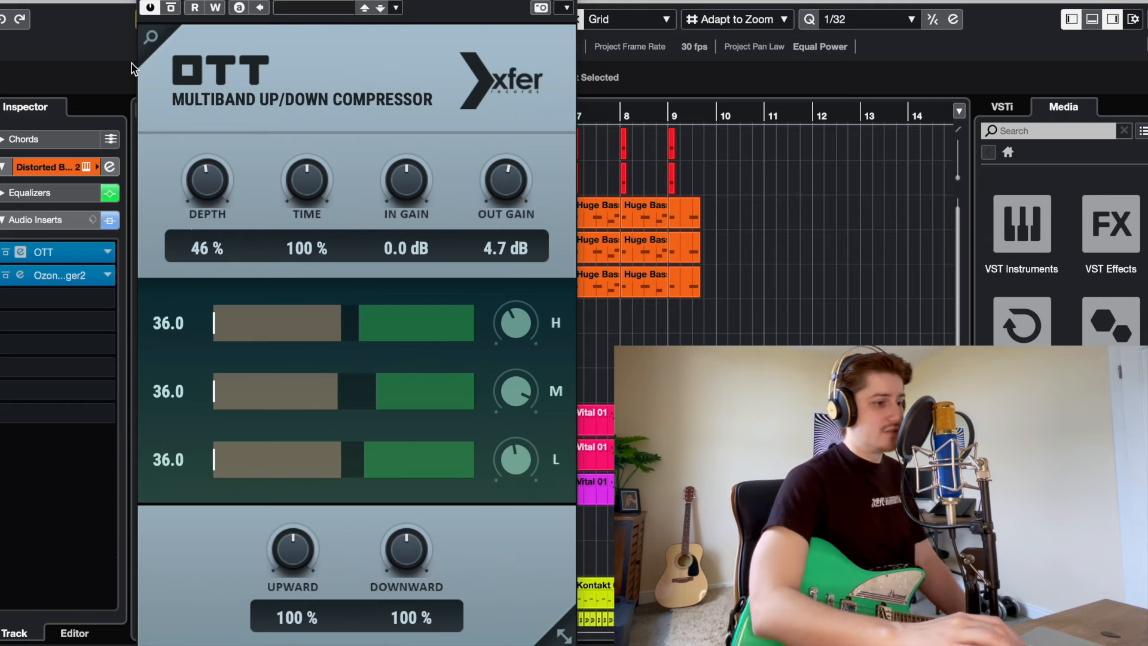
{"action": "left_click", "coordinate": [147, 2]}
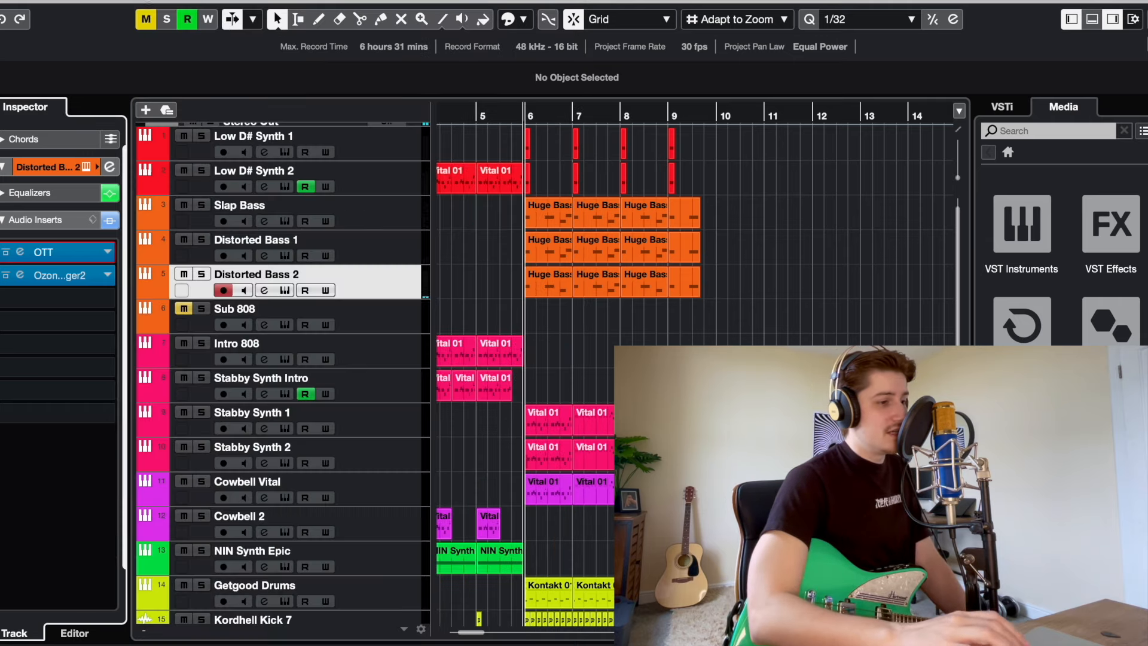
Copy the bass parts onto the Sub 808 track from bar 6 and open the first part's notes.
{"action": "left_click", "coordinate": [569, 294]}
{"action": "left_click", "coordinate": [562, 335]}
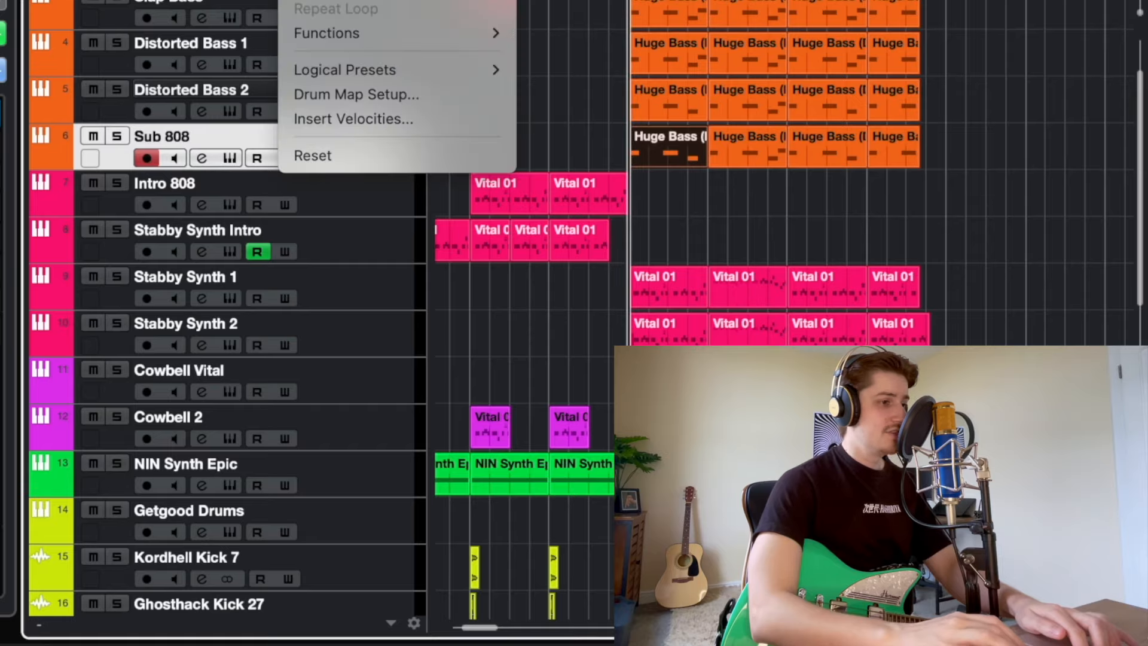
{"action": "key", "text": "Escape"}
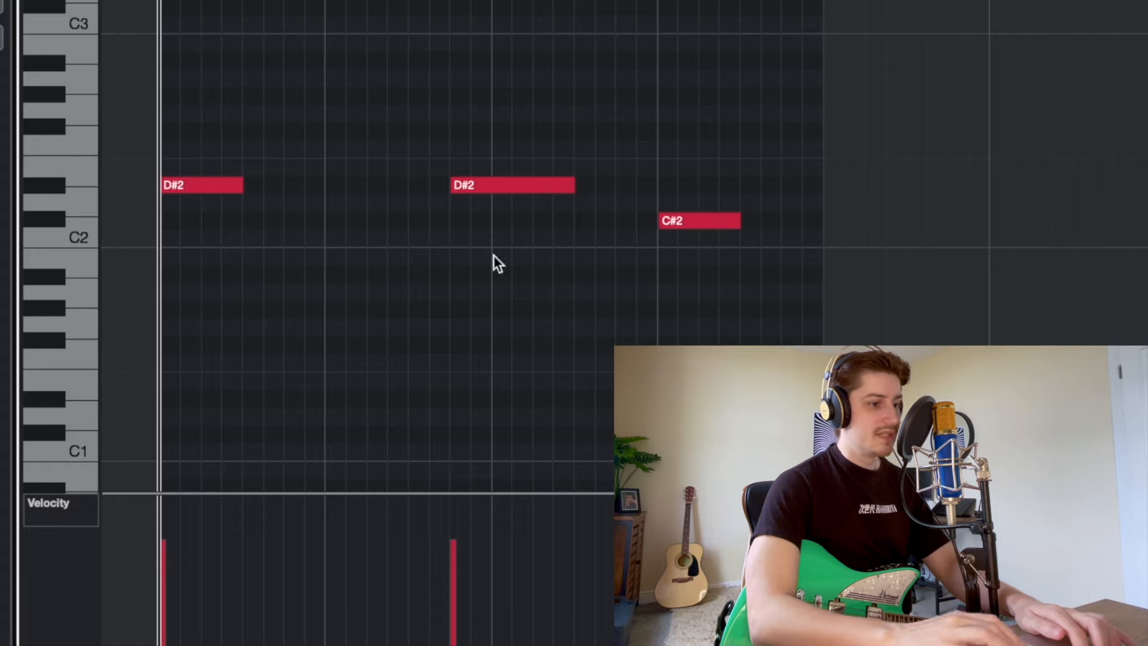
{"action": "key", "text": "ctrl+z"}
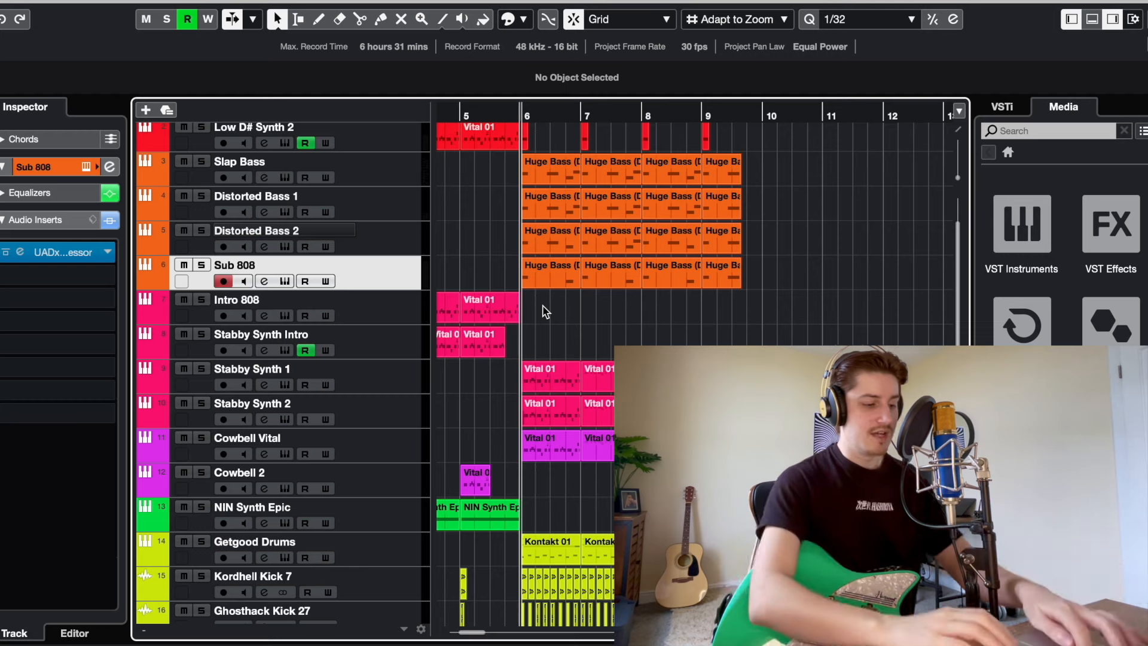
Play back the drop from bar 6 with the slap, distorted and sub bass tracks together.
{"action": "key", "text": "space"}
{"action": "scroll", "coordinate": [569, 318], "scroll_direction": "up", "scroll_amount": 1}
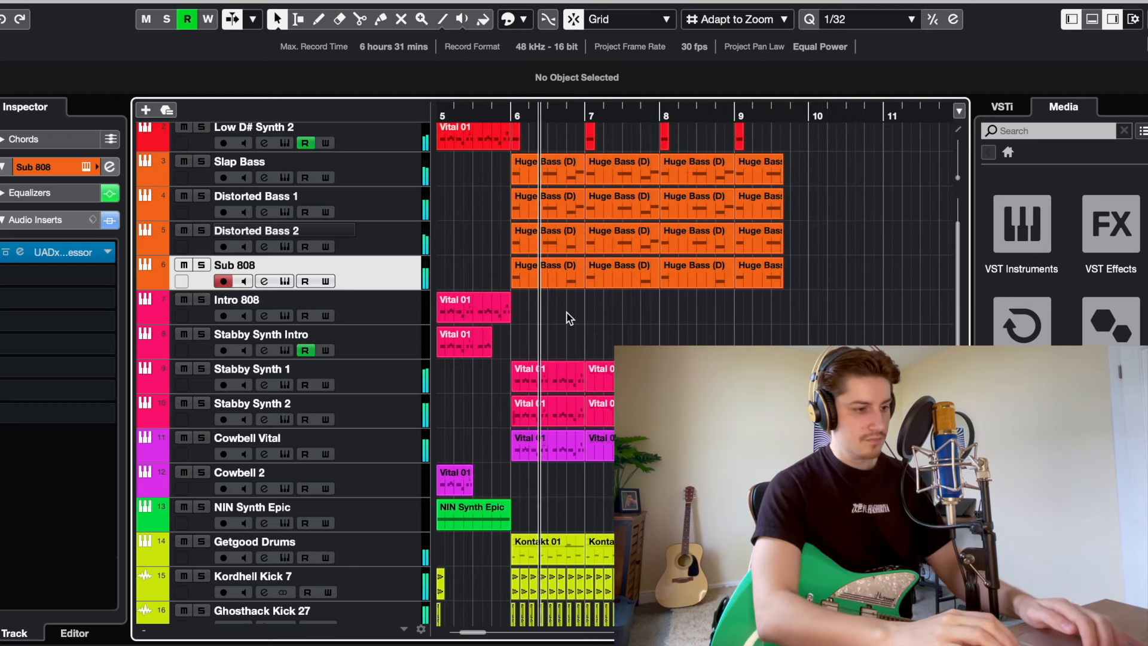
{"action": "left_click", "coordinate": [391, 174], "text": "shift"}
{"action": "left_click", "coordinate": [386, 278]}
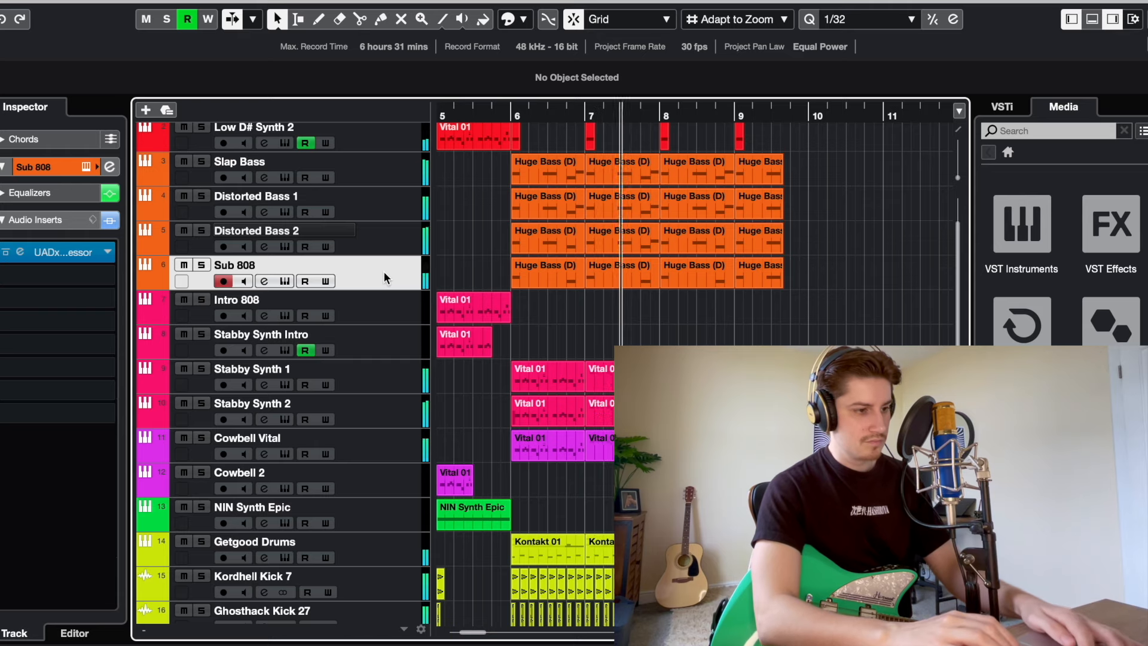
{"action": "left_click", "coordinate": [369, 248]}
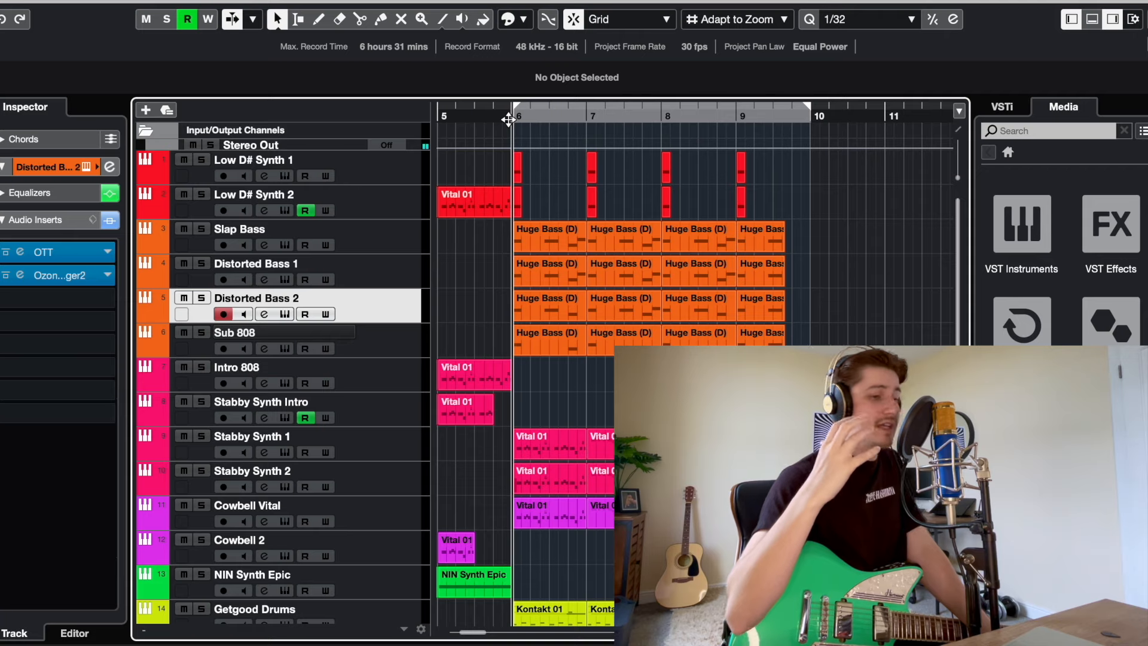
Examine the effects and oscillators in the Vital instrument on Distorted Bass 2.
{"action": "left_click", "coordinate": [284, 313]}
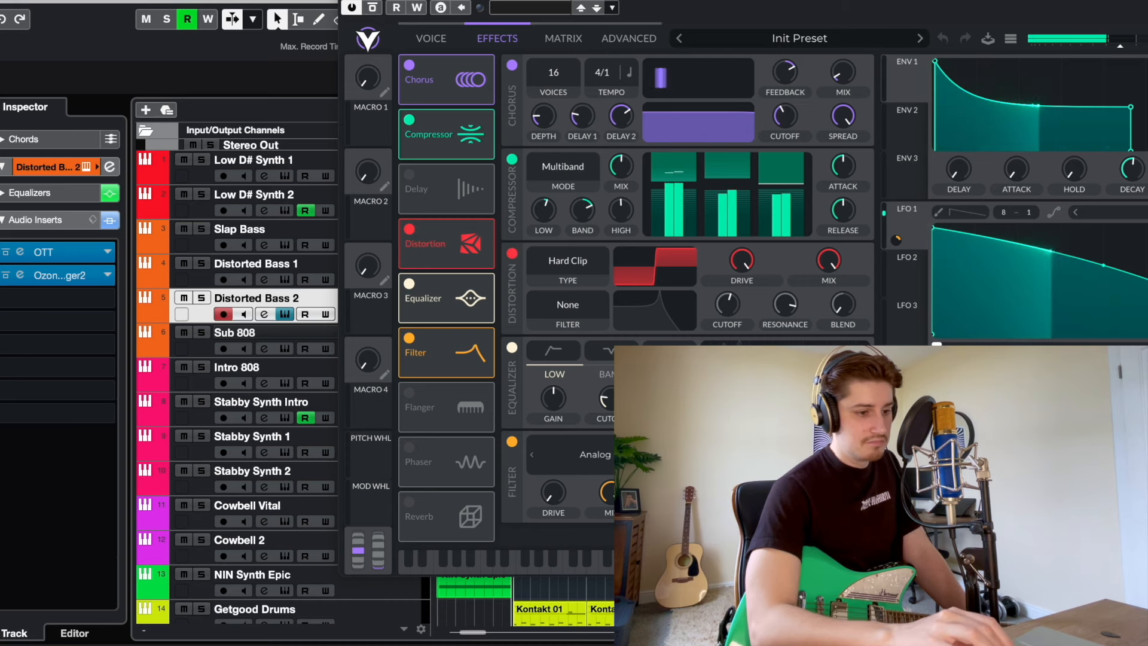
{"action": "left_click", "coordinate": [431, 39]}
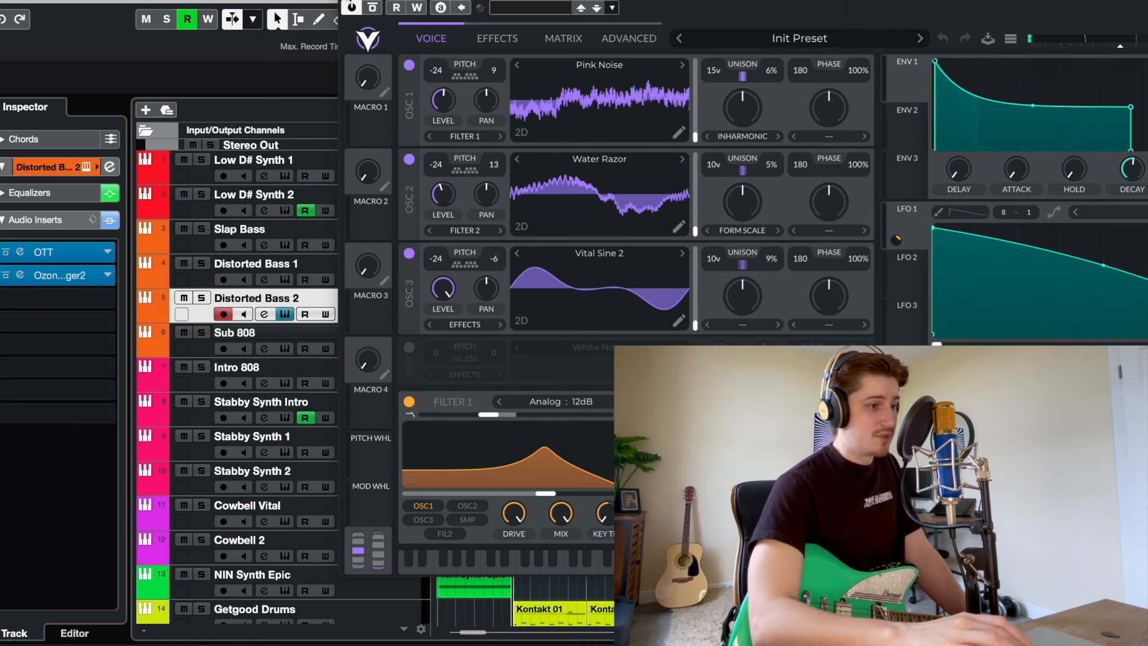
{"action": "left_click", "coordinate": [348, 0]}
Open the channel settings of the Sub 808 track for inspection.
{"action": "left_click", "coordinate": [380, 343]}
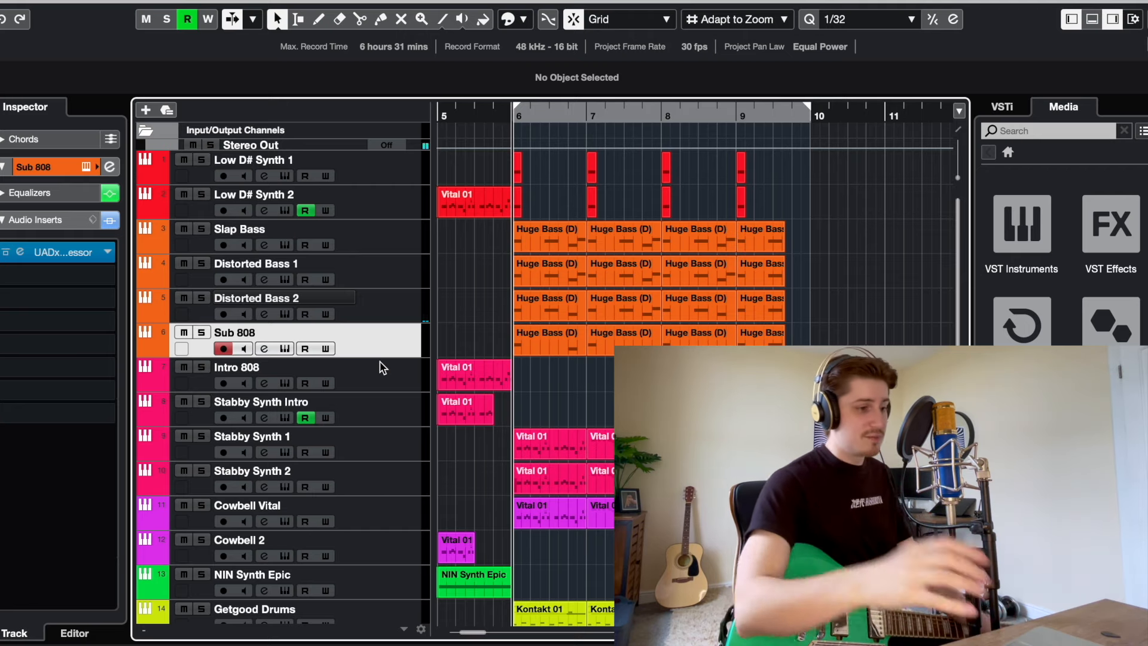
{"action": "left_click", "coordinate": [109, 166]}
{"action": "left_click", "coordinate": [116, 49]}
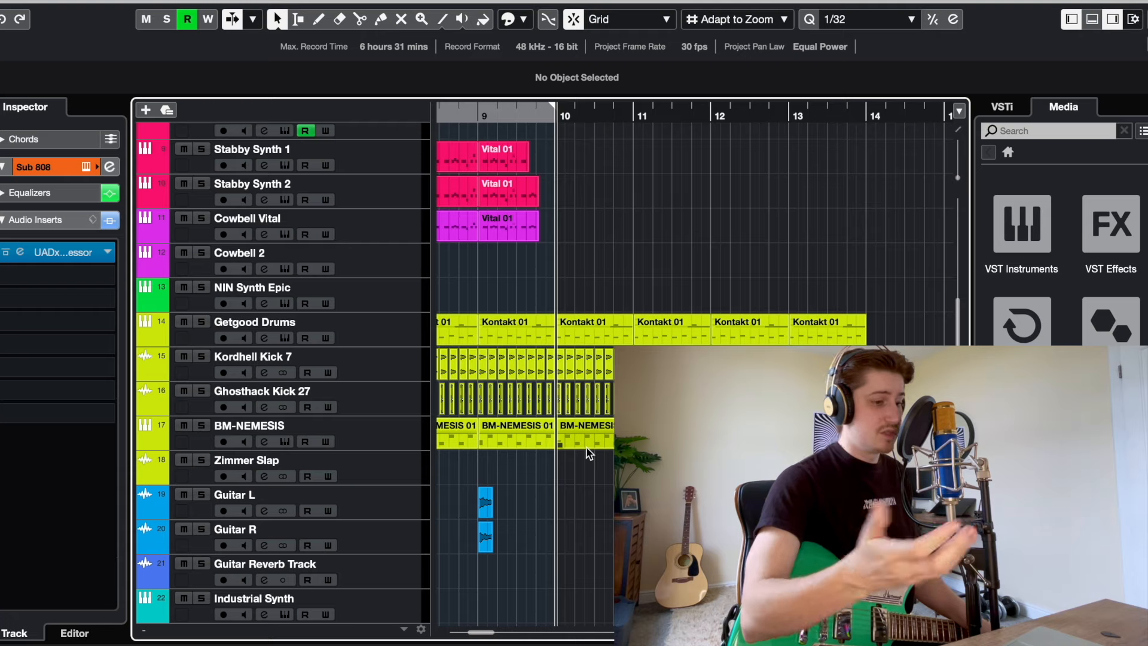
Open the BM-NEMESIS part at bar 10 in the key editor and examine its drum notes and velocities.
{"action": "left_click", "coordinate": [589, 452]}
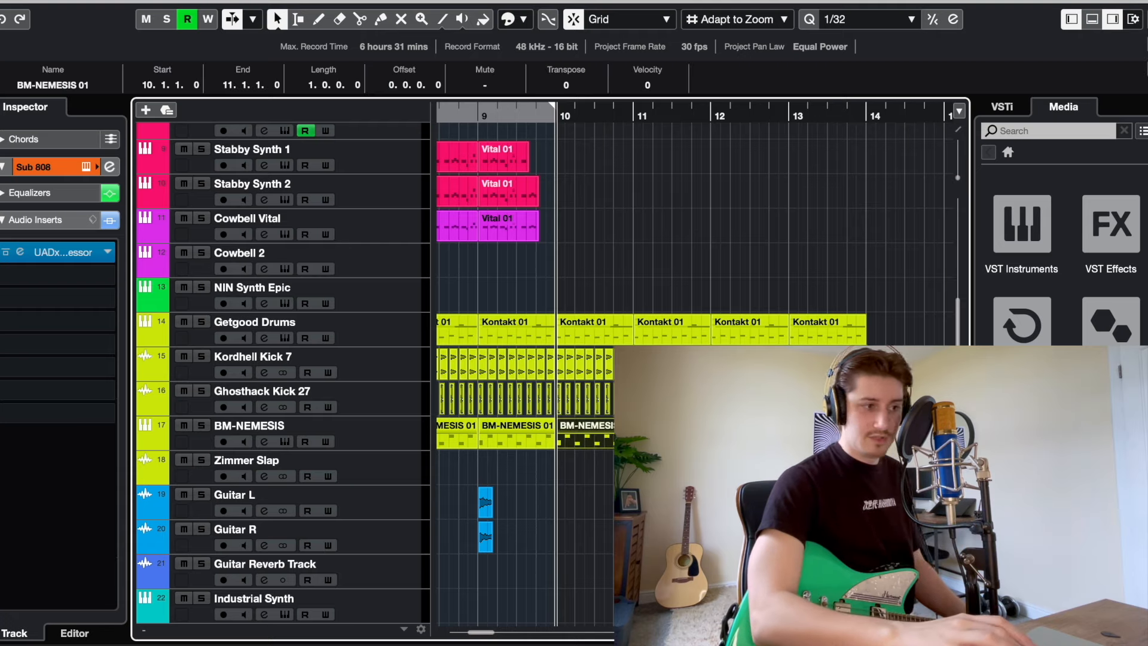
{"action": "left_click", "coordinate": [335, 2]}
{"action": "key", "text": "Escape"}
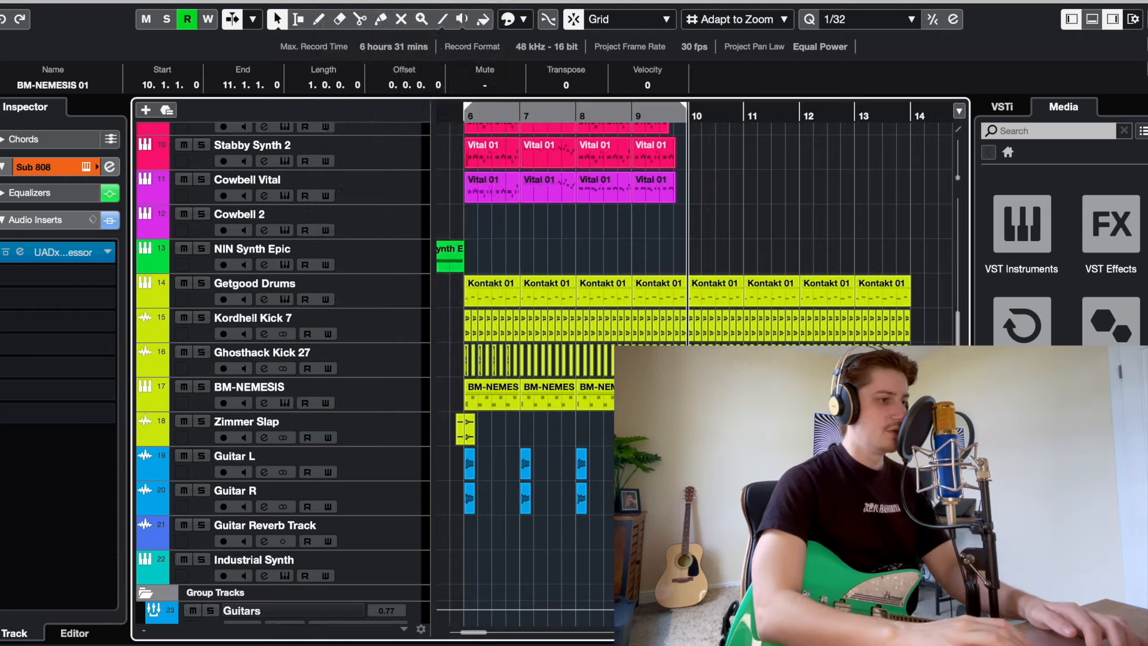
{"action": "left_click", "coordinate": [335, 2]}
{"action": "left_click", "coordinate": [357, 1]}
{"action": "scroll", "coordinate": [323, 365], "scroll_direction": "left", "scroll_amount": 1}
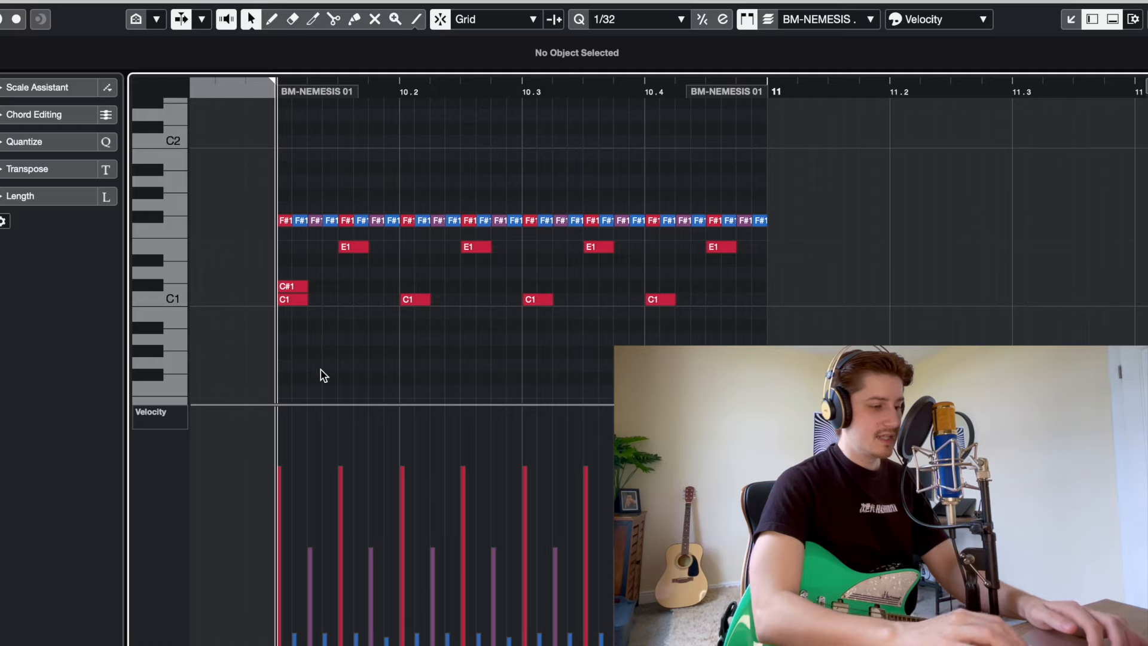
{"action": "scroll", "coordinate": [309, 515], "scroll_direction": "up", "scroll_amount": 5}
{"action": "left_click", "coordinate": [300, 526]}
{"action": "left_click", "coordinate": [336, 484]}
{"action": "left_click", "coordinate": [382, 530]}
{"action": "left_click", "coordinate": [449, 514]}
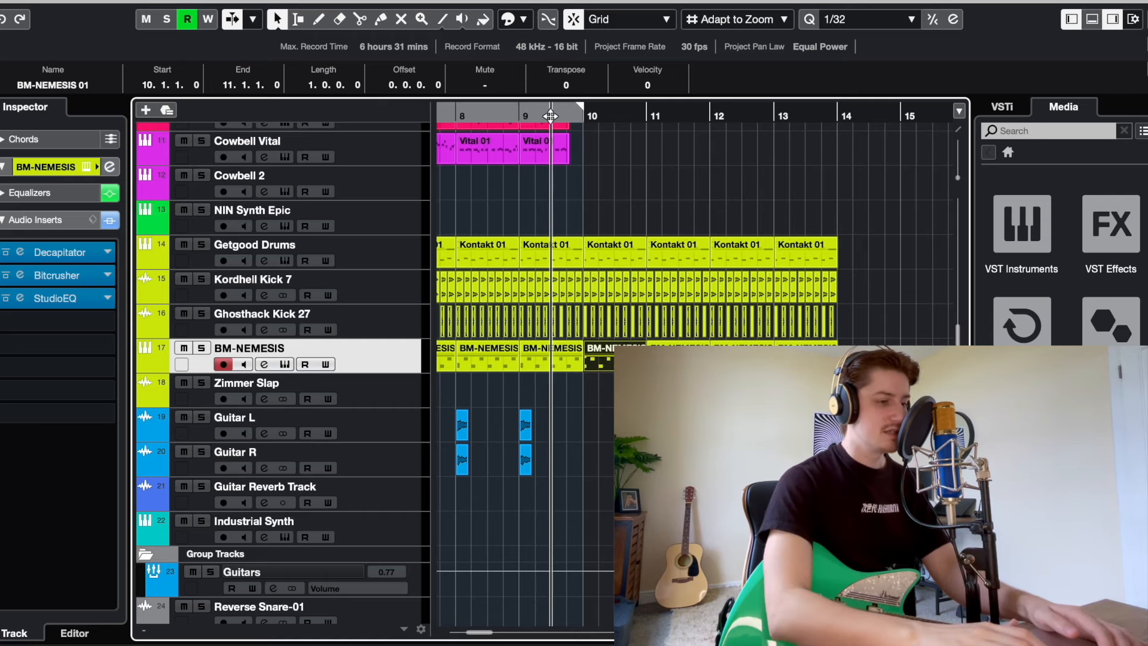
Listen to the BM-NEMESIS drum track soloed from bar 9 into bar 10.
{"action": "key", "text": "s"}
{"action": "key", "text": "space"}
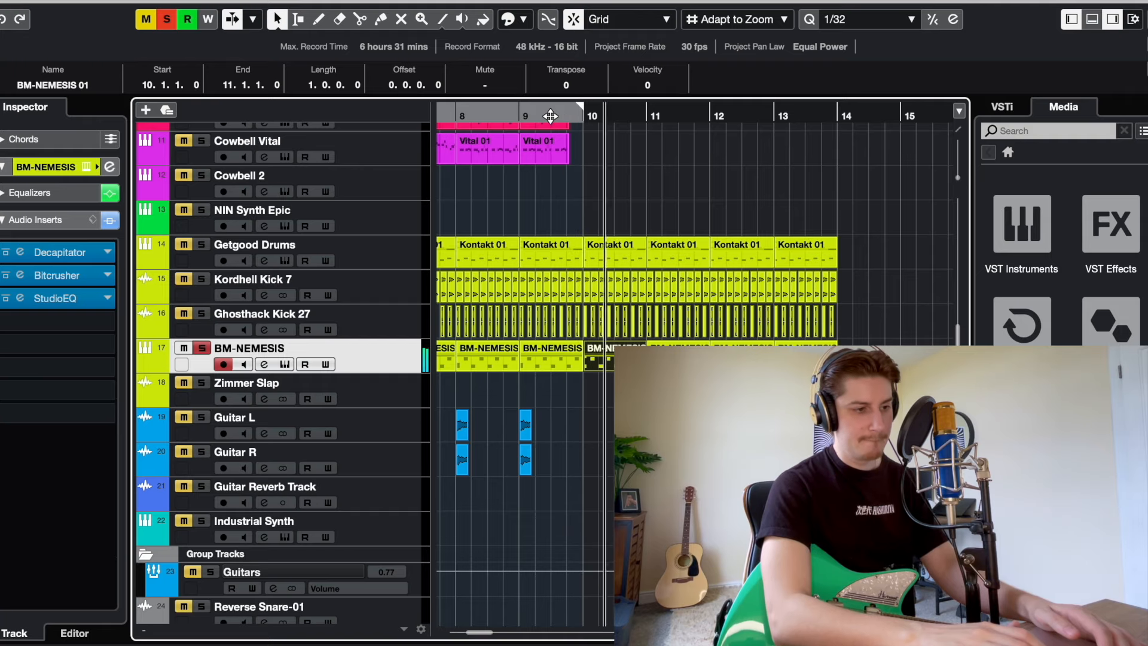
{"action": "key", "text": "s"}
Copy the Low D# Synth 1 and 2 hits from bars 6 to 9 to bar 10 onward and play them back.
{"action": "scroll", "coordinate": [590, 387], "scroll_direction": "up", "scroll_amount": 5}
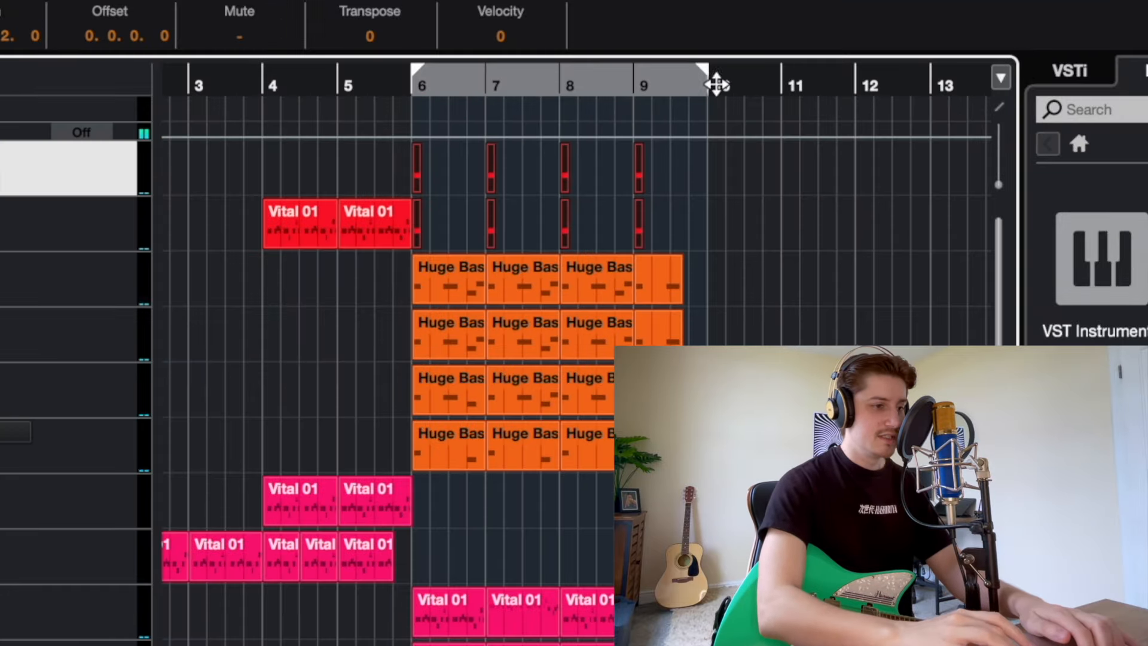
{"action": "left_click", "coordinate": [716, 84]}
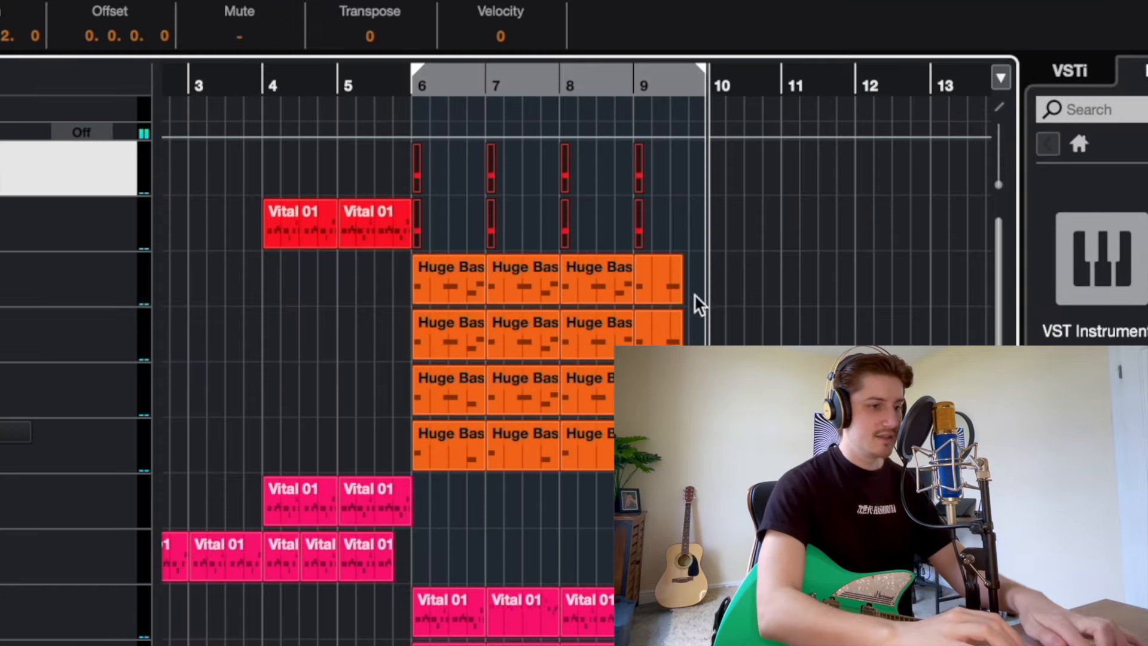
{"action": "key", "text": "super+v"}
{"action": "key", "text": "space"}
{"action": "scroll", "coordinate": [747, 306], "scroll_direction": "up", "scroll_amount": 1}
{"action": "scroll", "coordinate": [747, 306], "scroll_direction": "right", "scroll_amount": 2}
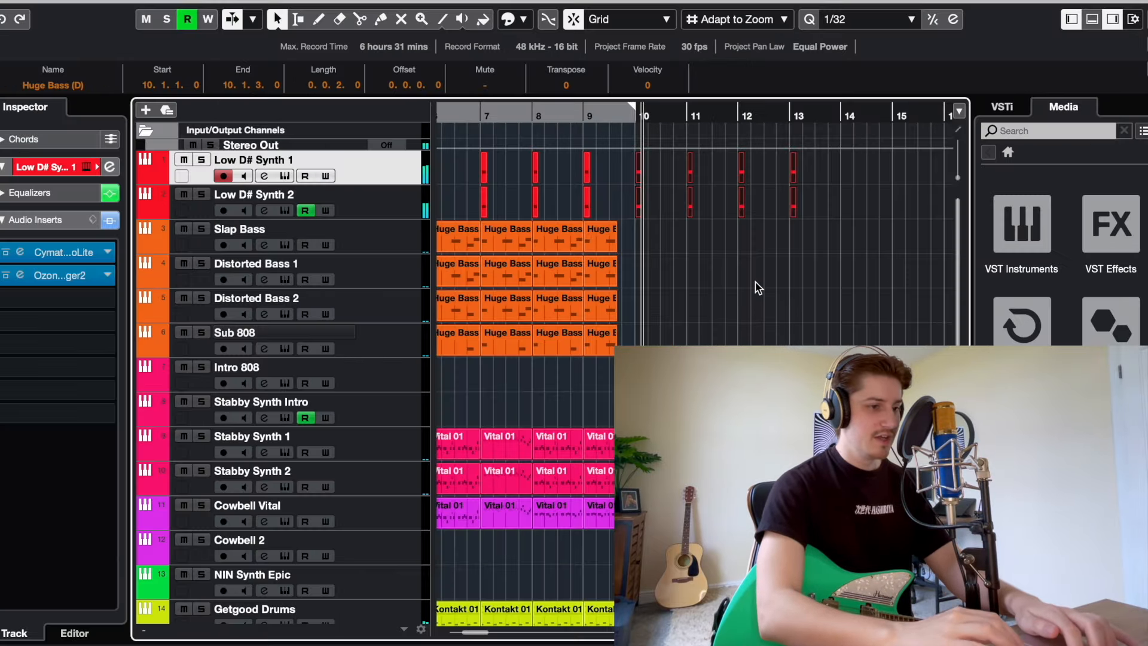